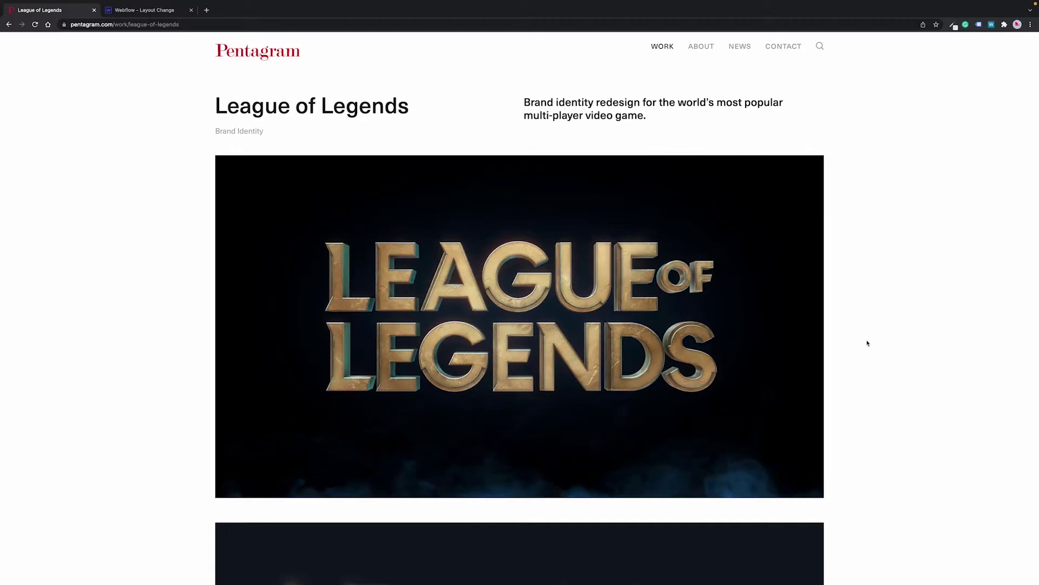
- Scroll through the project story page in Chrome
scroll(867, 343, "down", 15)
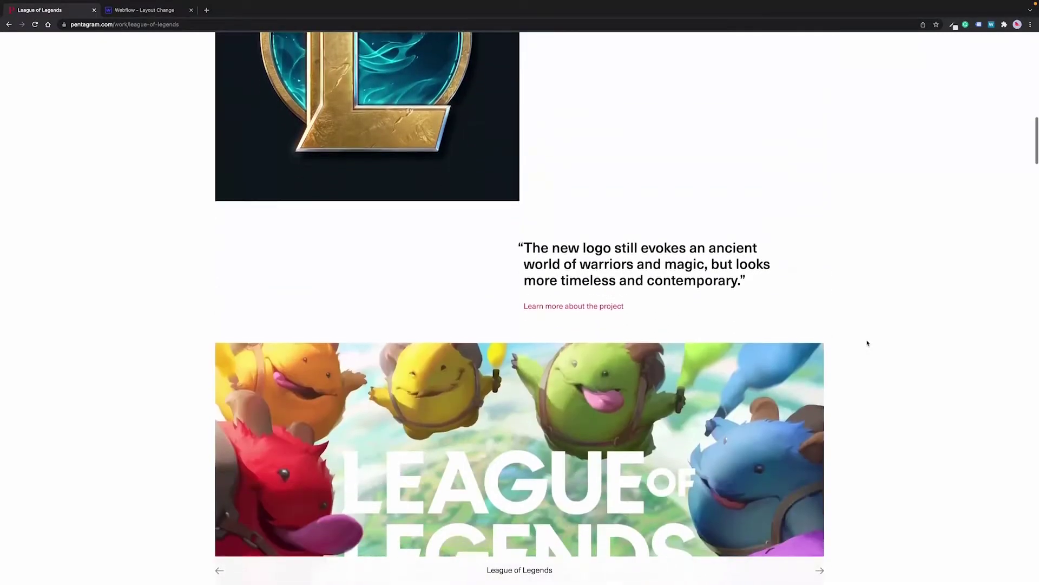
scroll(867, 343, "down", 15)
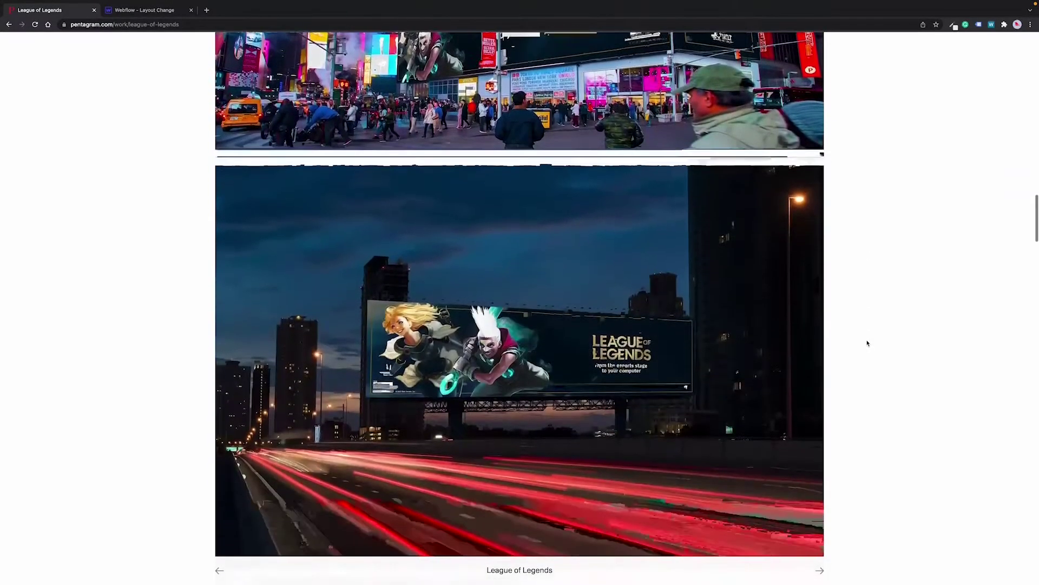
scroll(867, 343, "down", 1)
scroll(868, 344, "up", 15)
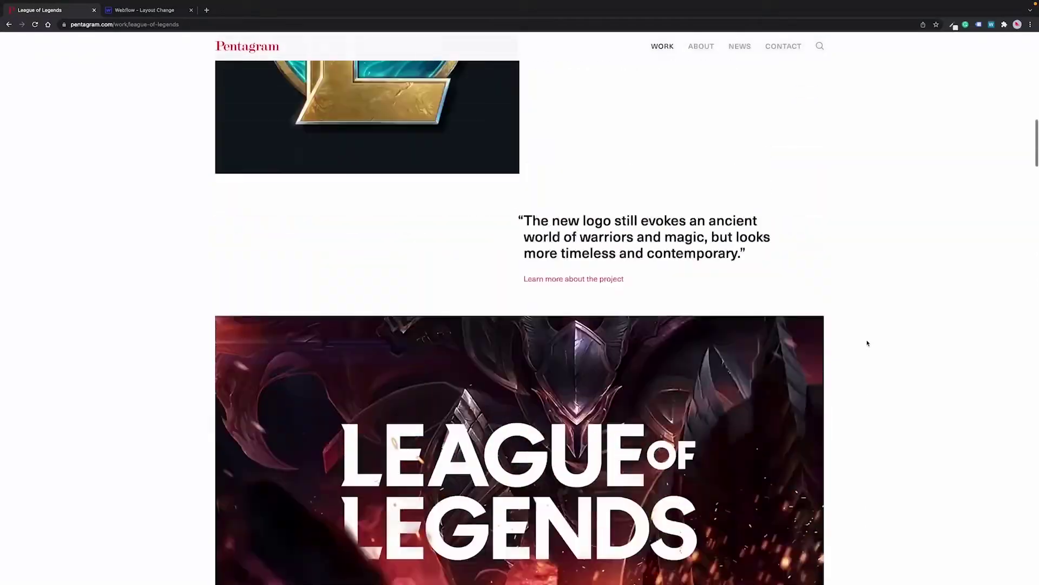
scroll(867, 343, "up", 2)
scroll(867, 344, "down", 1)
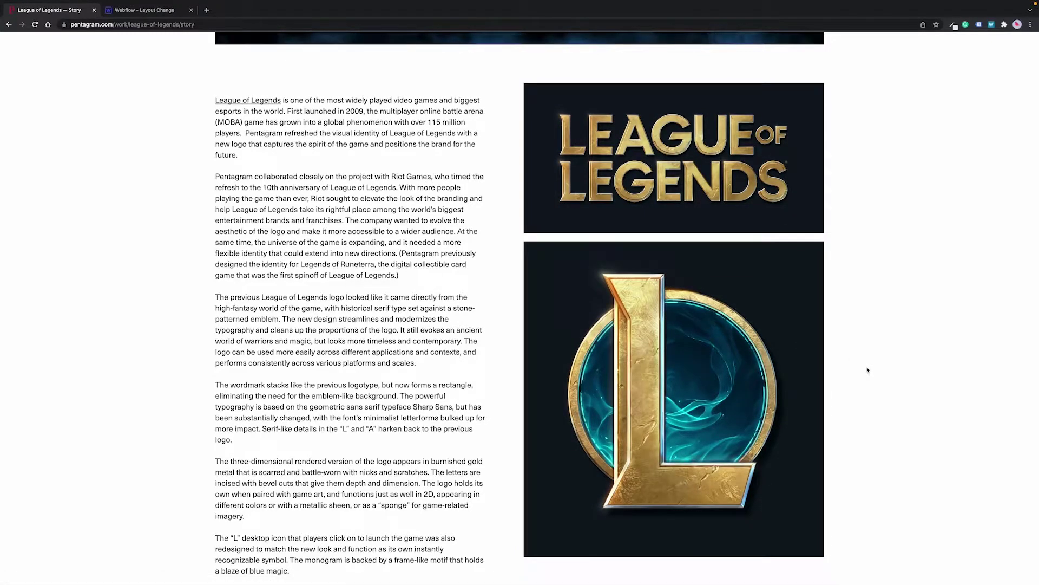
- Return to the project's portfolio view, then switch to the Webflow tab with the Synerys page
scroll(867, 370, "down", 6)
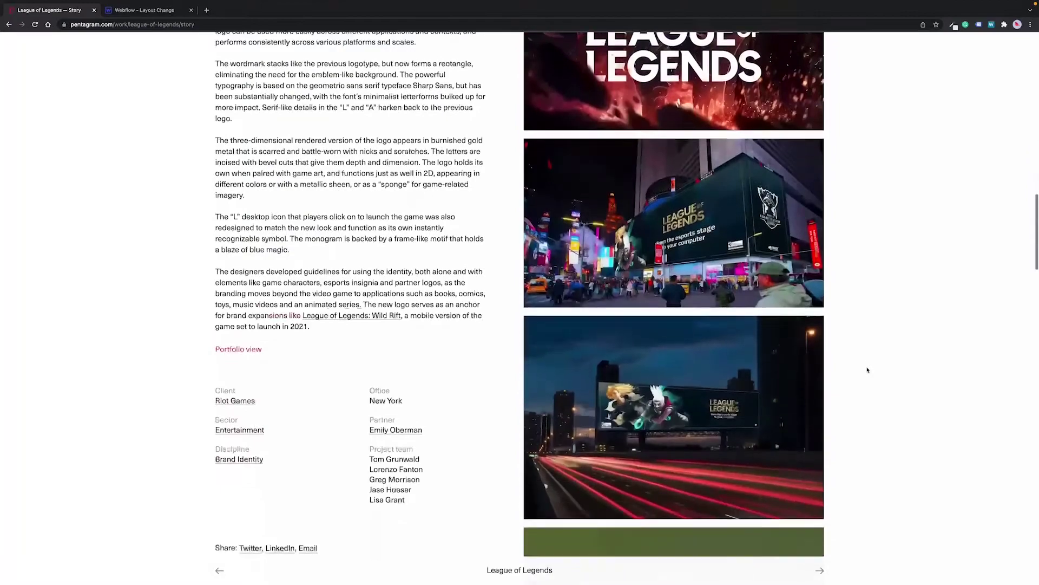
scroll(867, 369, "down", 15)
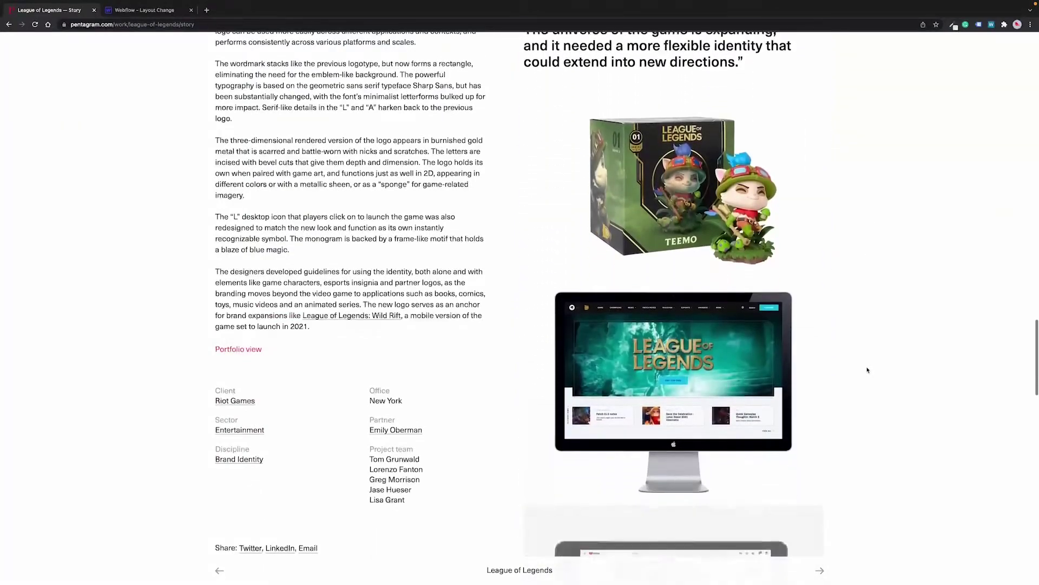
scroll(868, 369, "down", 2)
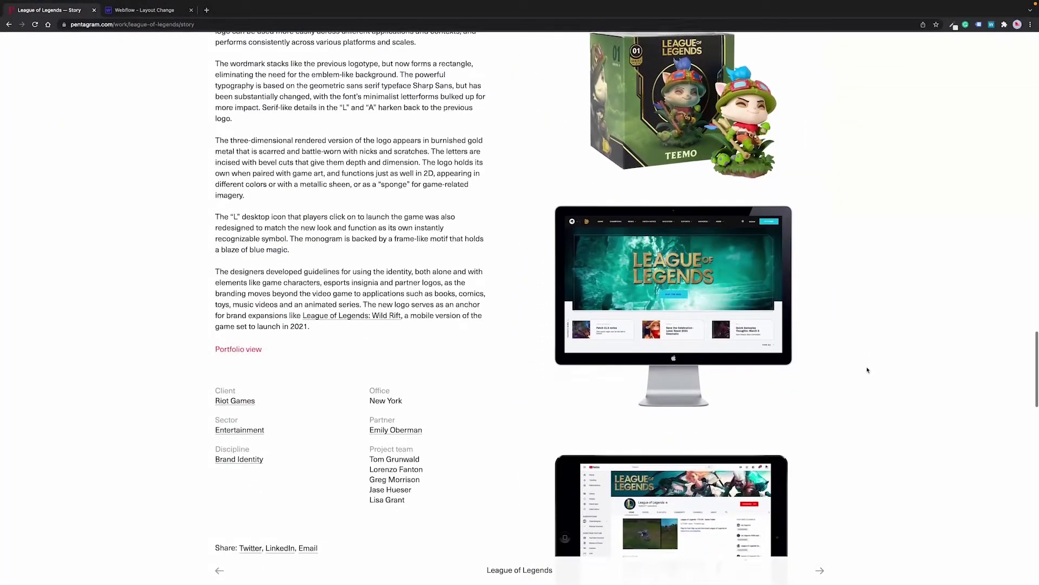
left_click(239, 350)
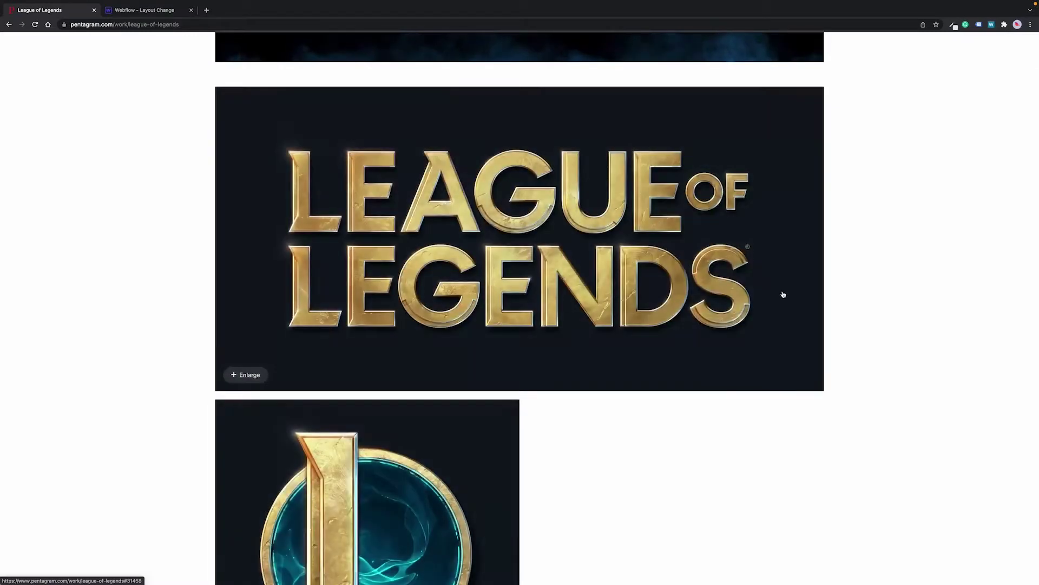
key("ctrl+Tab")
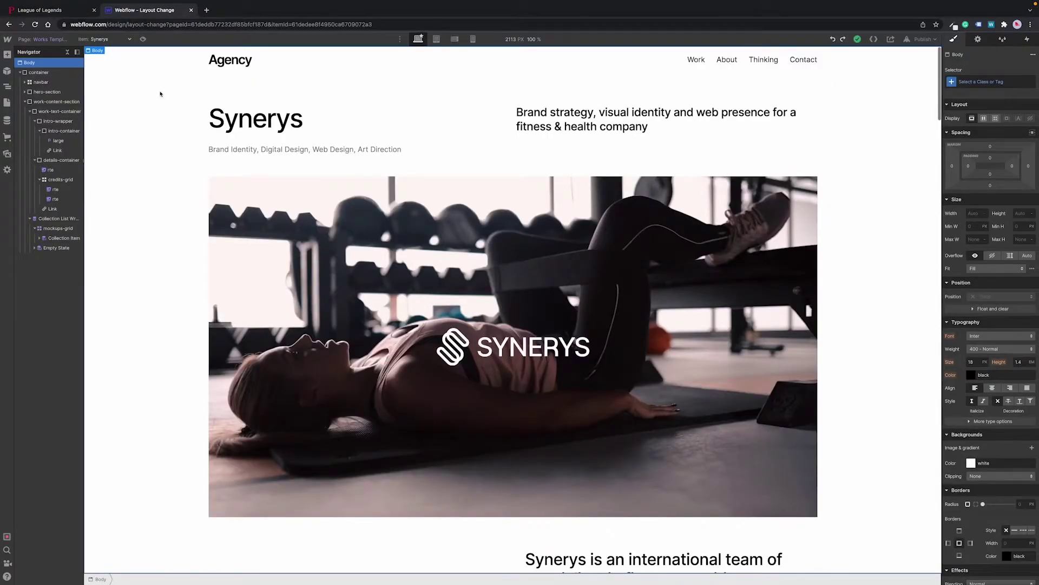
left_click(143, 39)
scroll(559, 393, "down", 7)
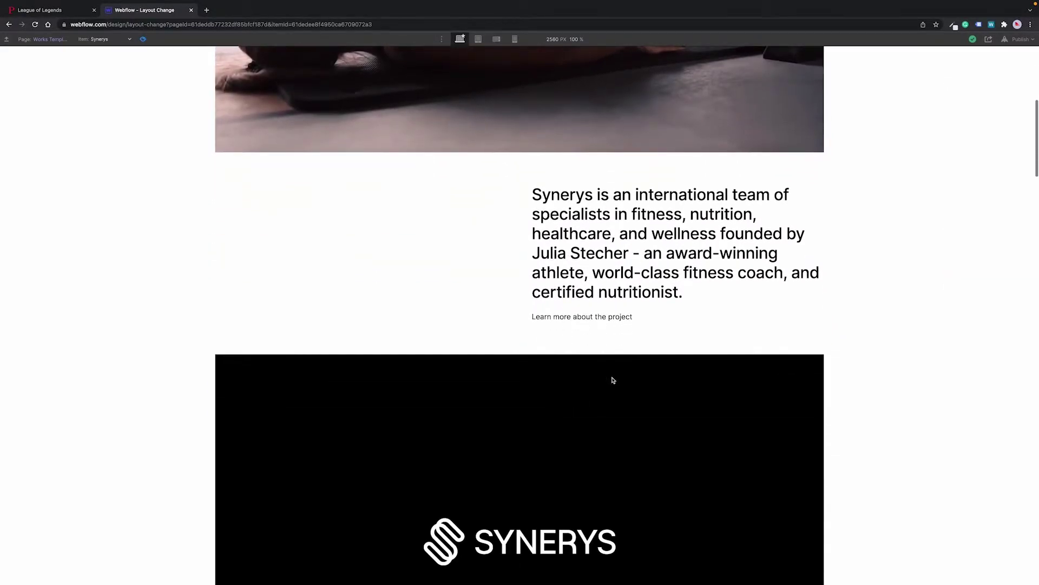
left_click(569, 318)
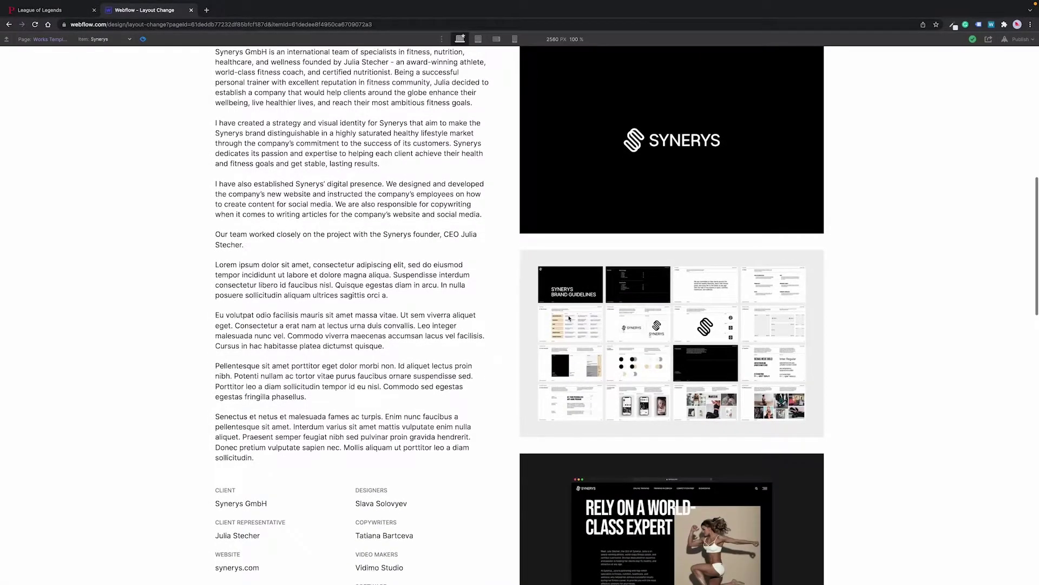
scroll(569, 318, "down", 12)
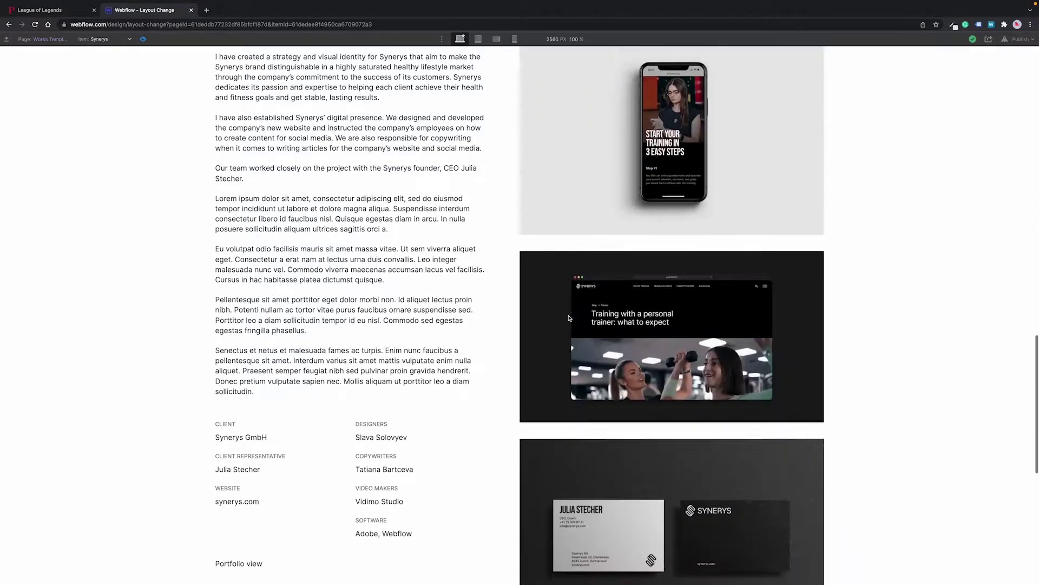
scroll(569, 318, "down", 3)
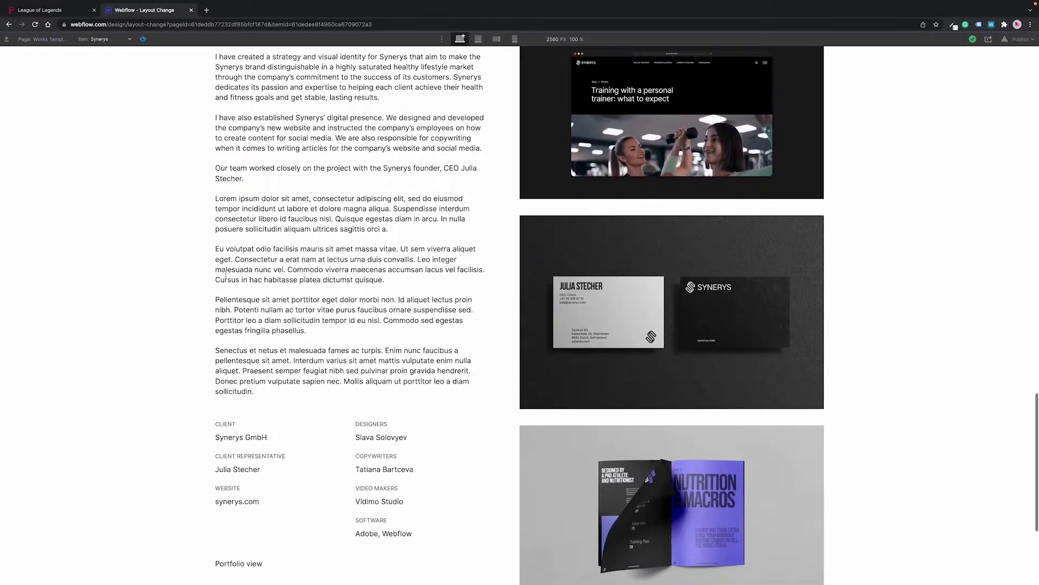
left_click(238, 564)
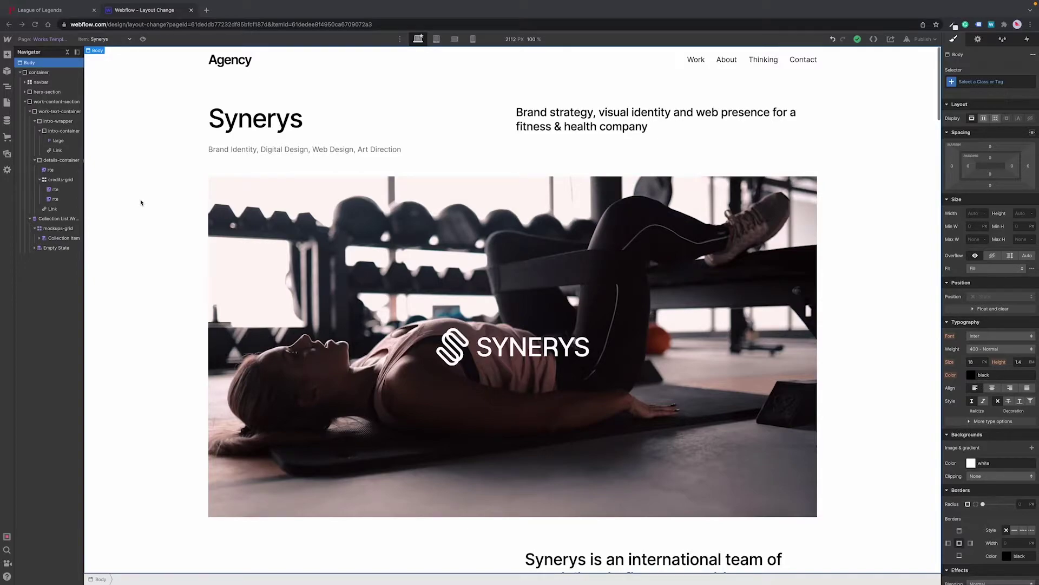
scroll(145, 263, "down", 4)
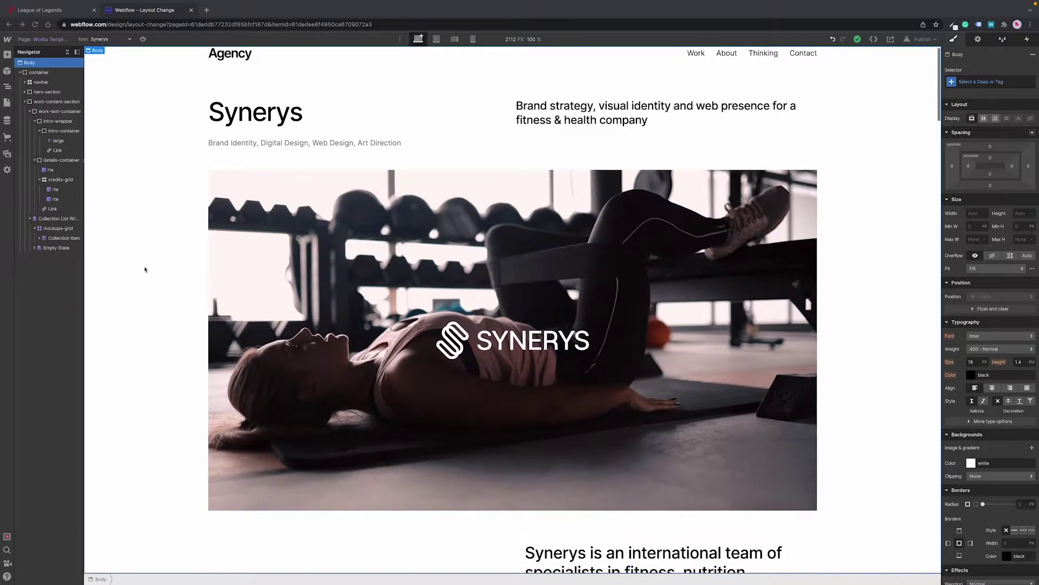
scroll(145, 269, "down", 4)
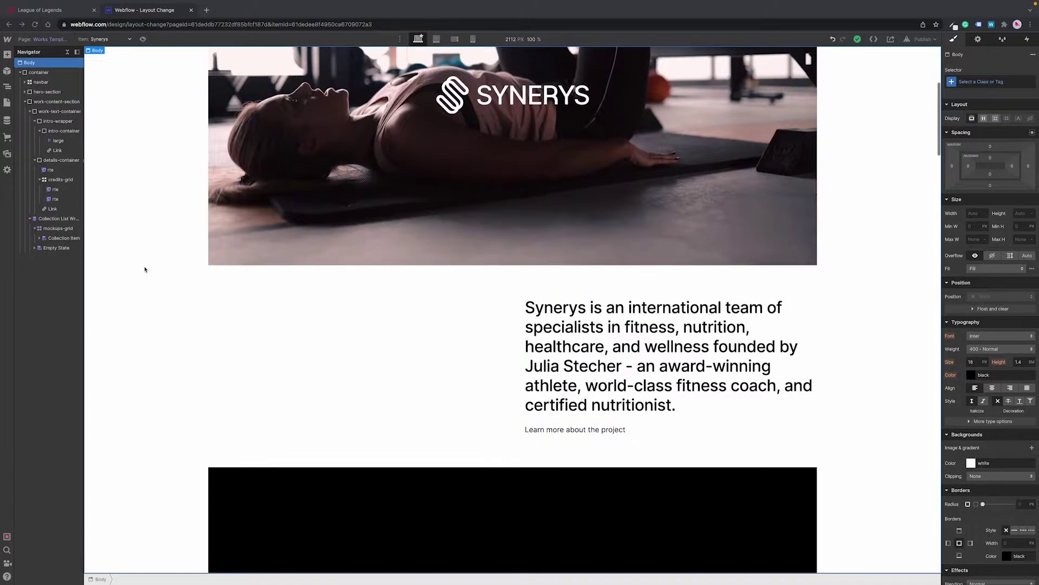
left_click(378, 260)
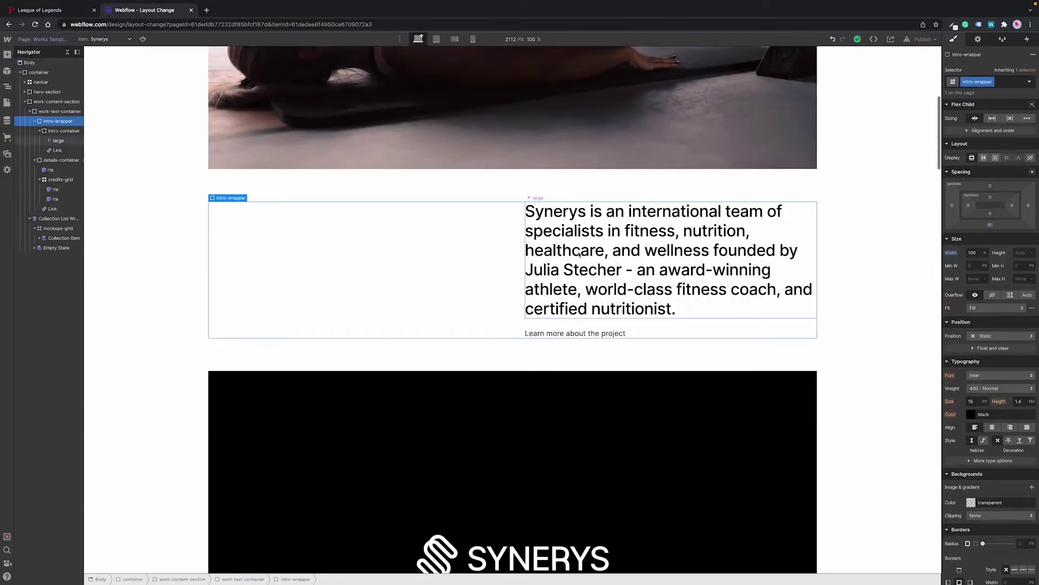
left_click(575, 248)
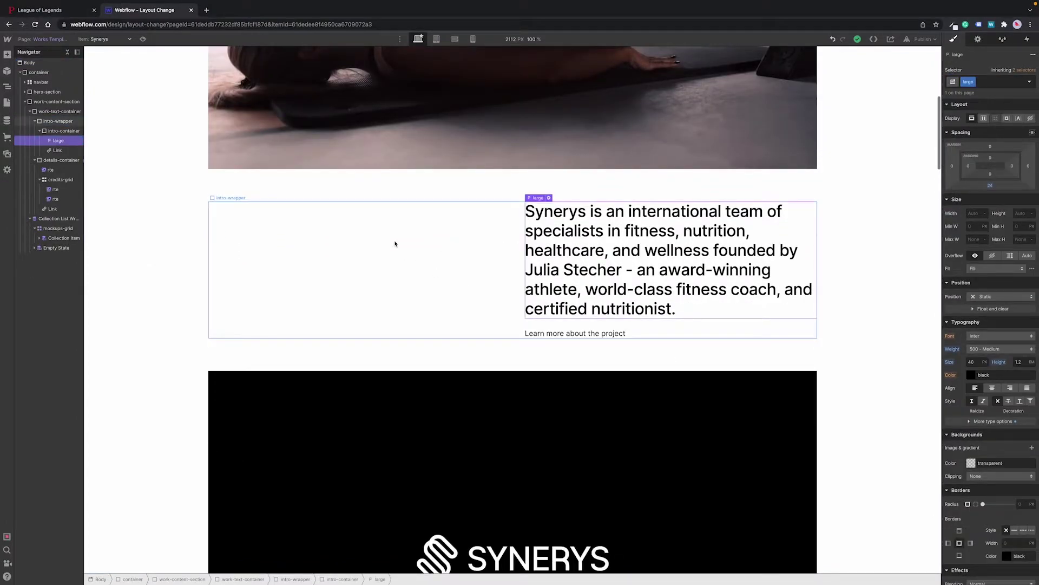
left_click(555, 335)
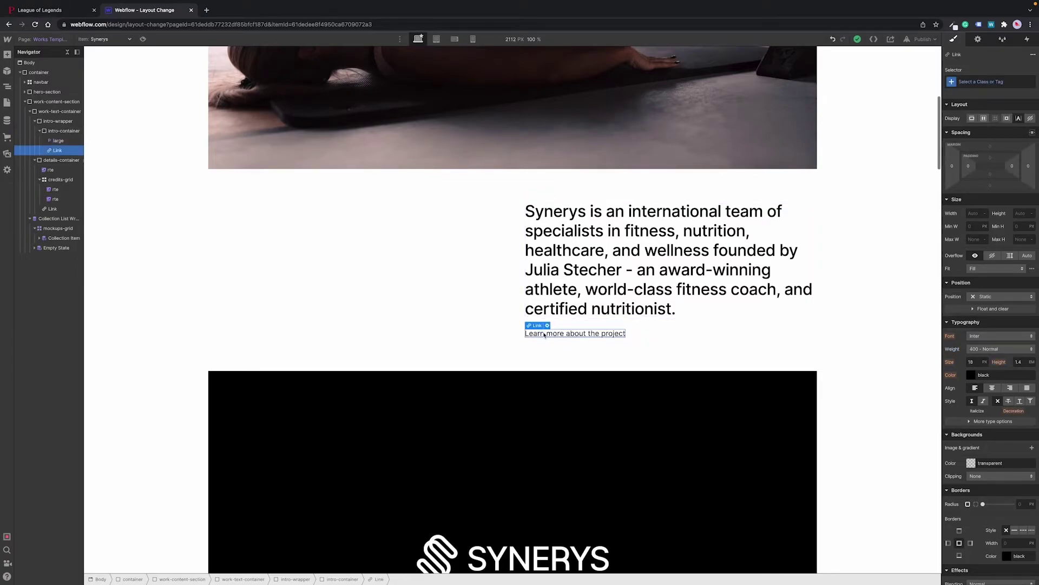
left_click(61, 160)
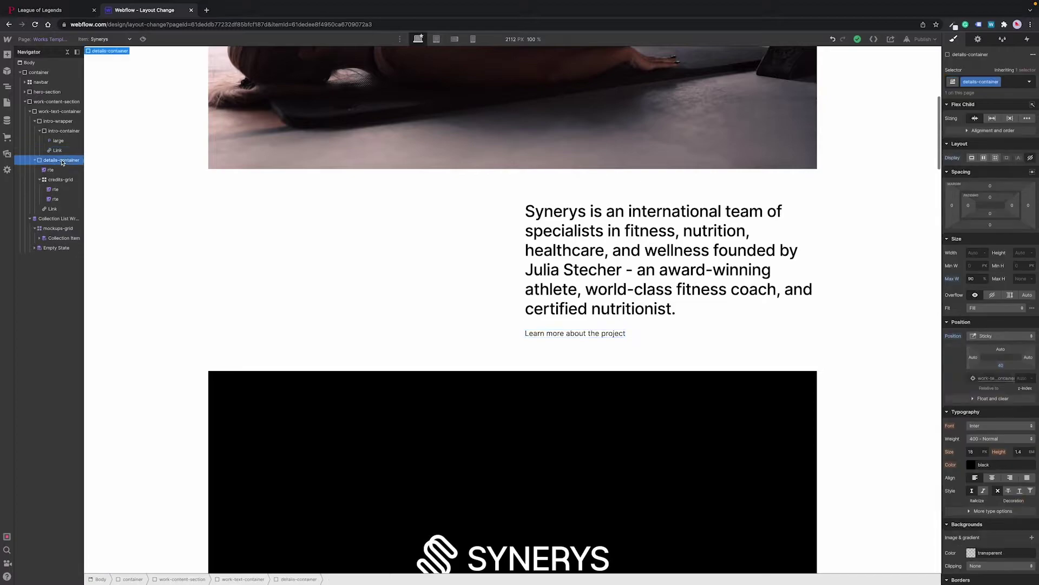
left_click(1031, 160)
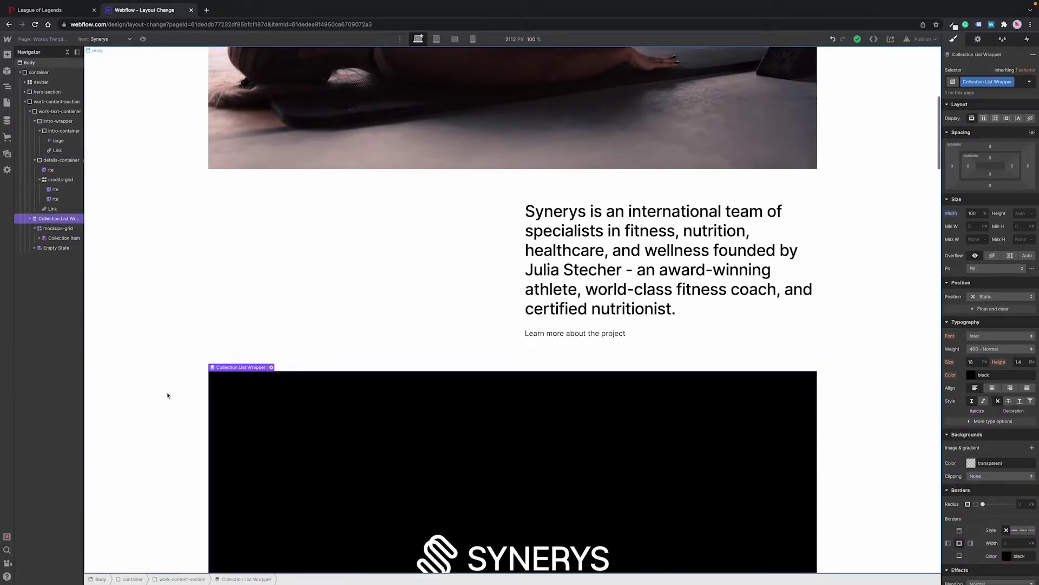
scroll(167, 395, "down", 15)
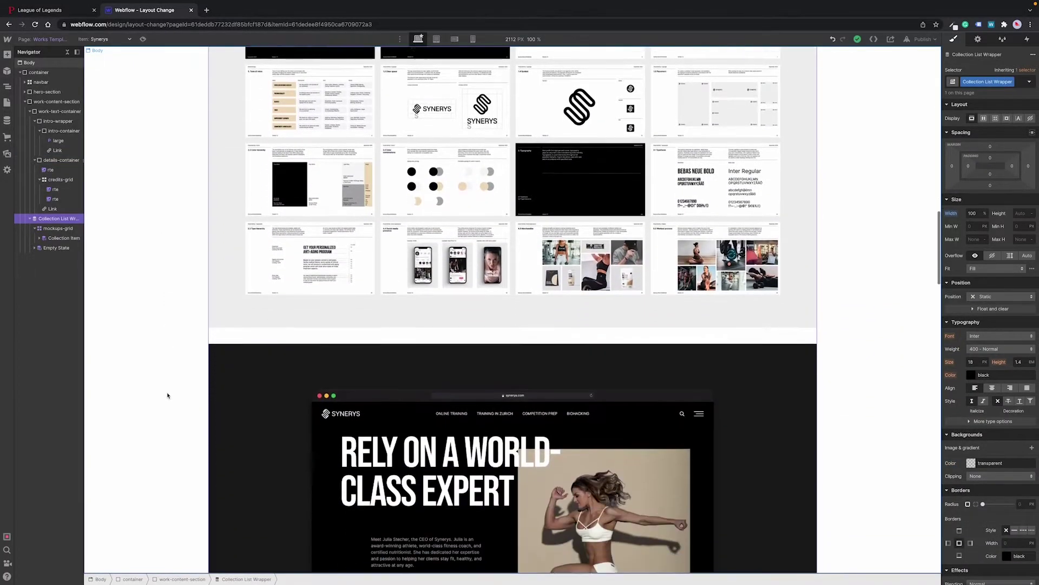
scroll(168, 396, "down", 10)
scroll(167, 396, "up", 6)
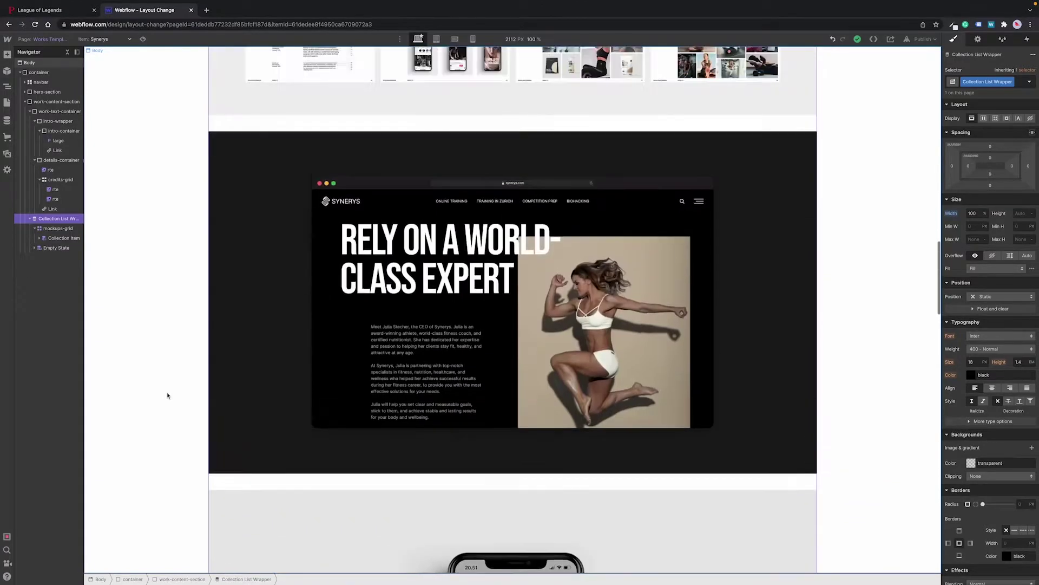
scroll(167, 395, "up", 15)
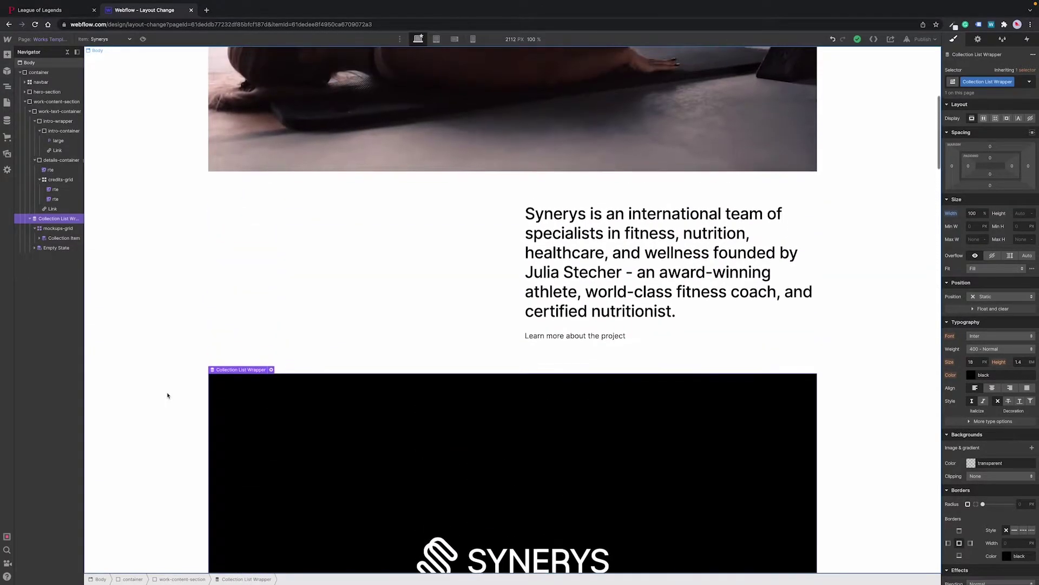
scroll(168, 395, "up", 2)
left_click(572, 354)
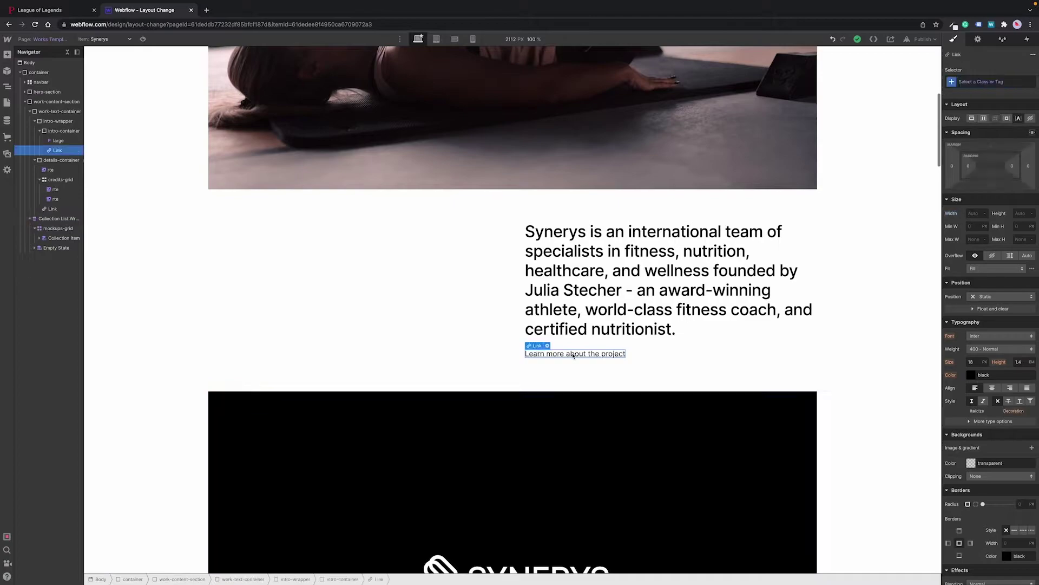
- Give the Learn more link a Mouse click (tap) trigger that starts a new timed animation, Detailed View
left_click(1027, 40)
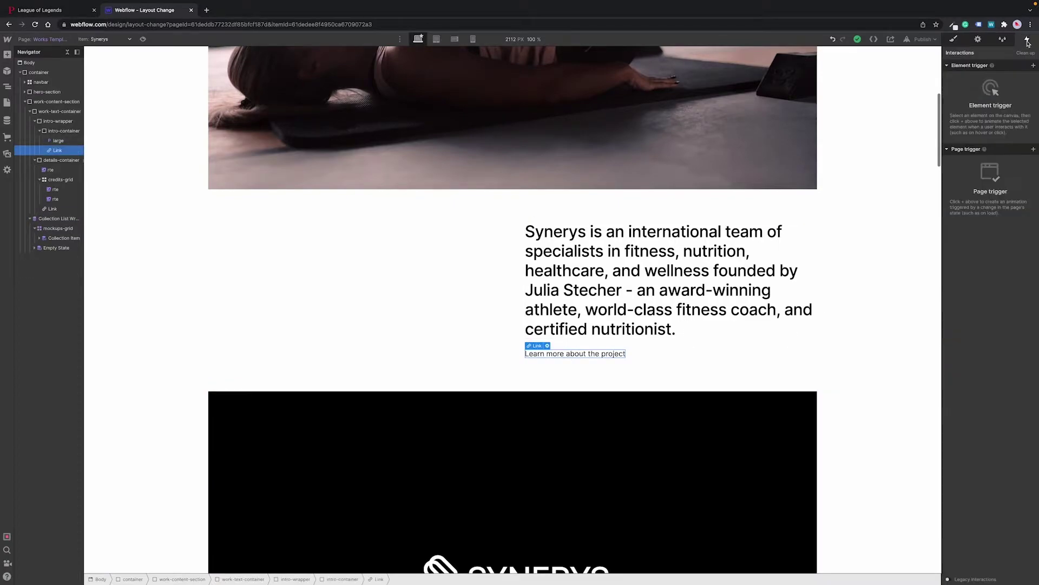
left_click(1034, 65)
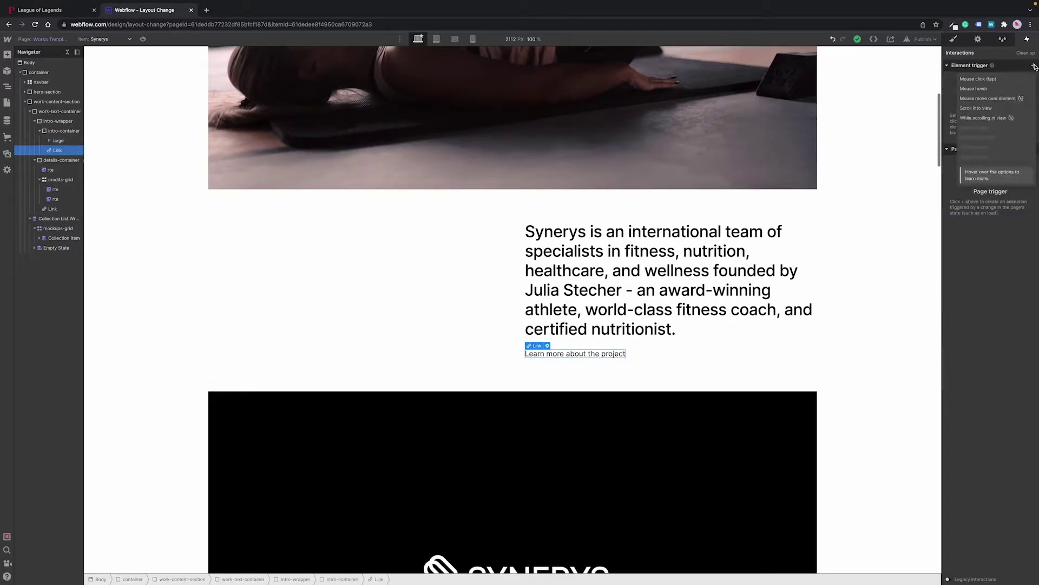
left_click(994, 79)
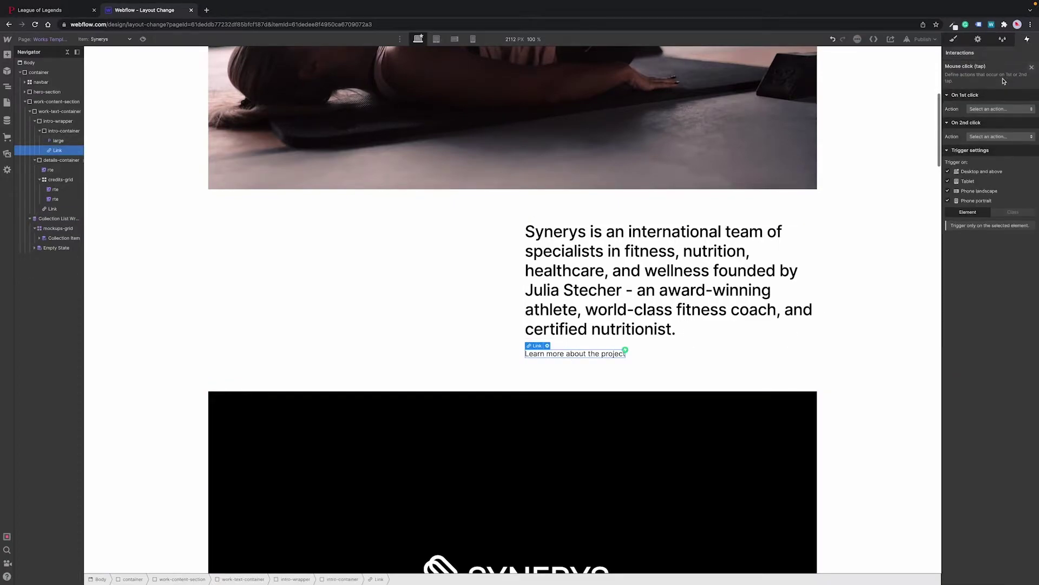
left_click(1010, 110)
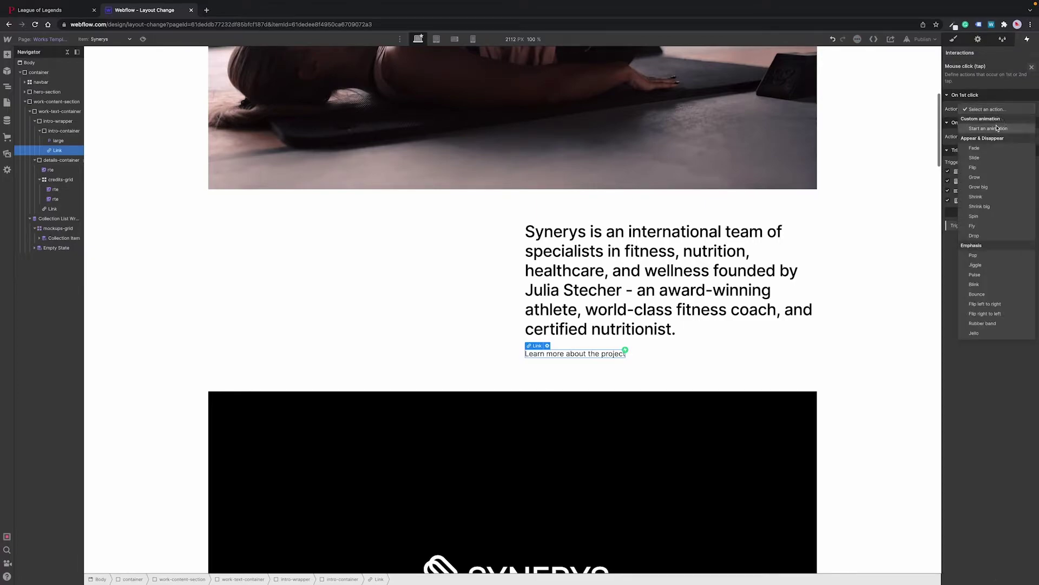
left_click(997, 128)
left_click(1032, 123)
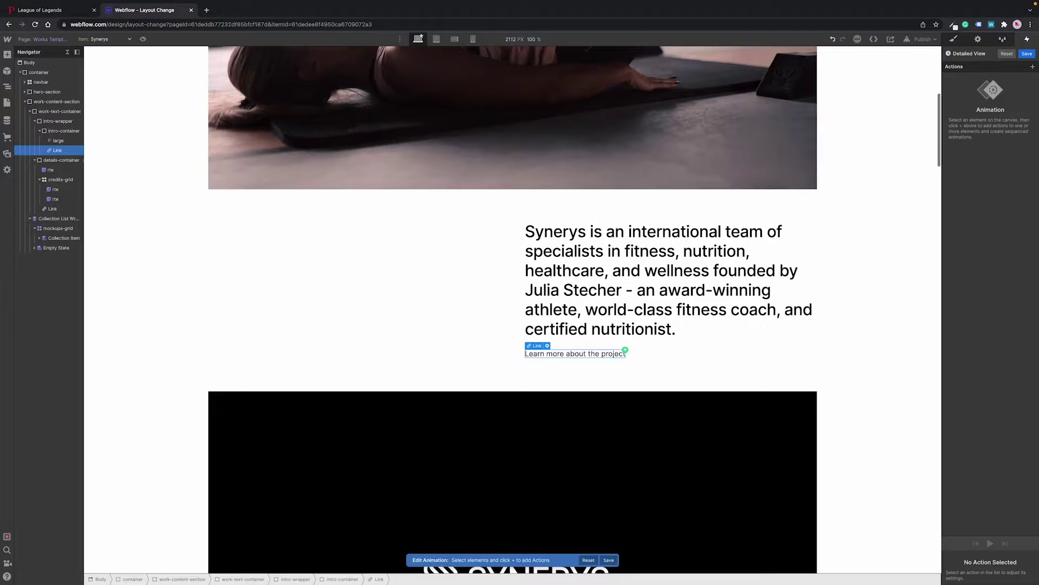
- Fade work-content-section to 0 opacity over 0.3 s
left_click(56, 102)
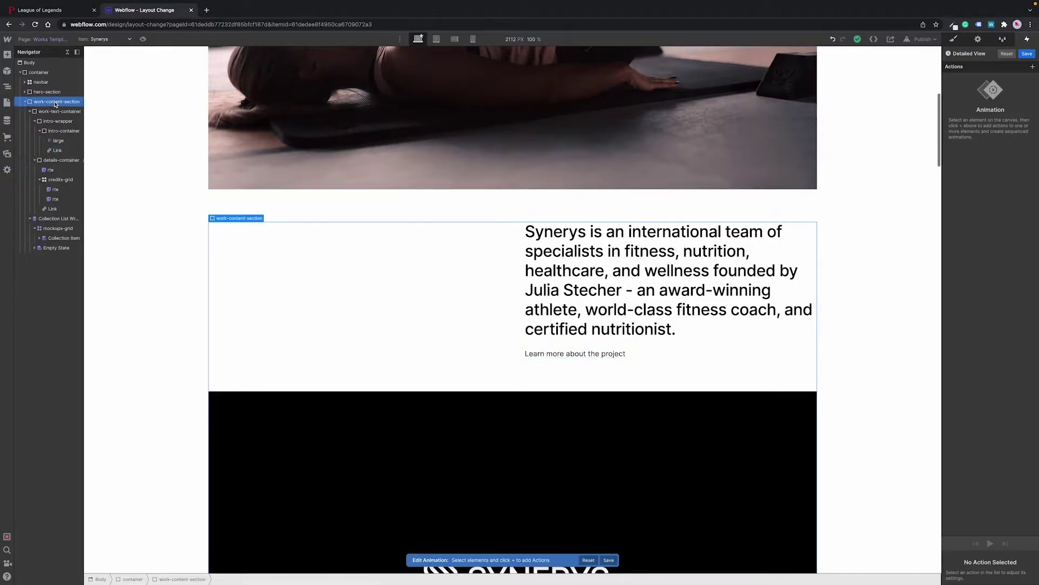
left_click(1033, 68)
left_click(1002, 138)
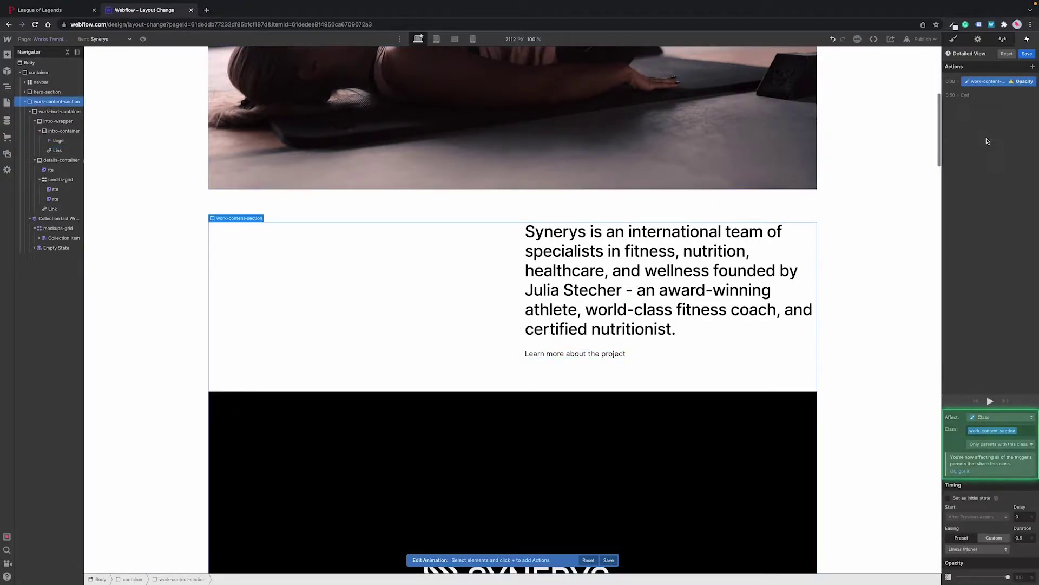
left_click(1021, 536)
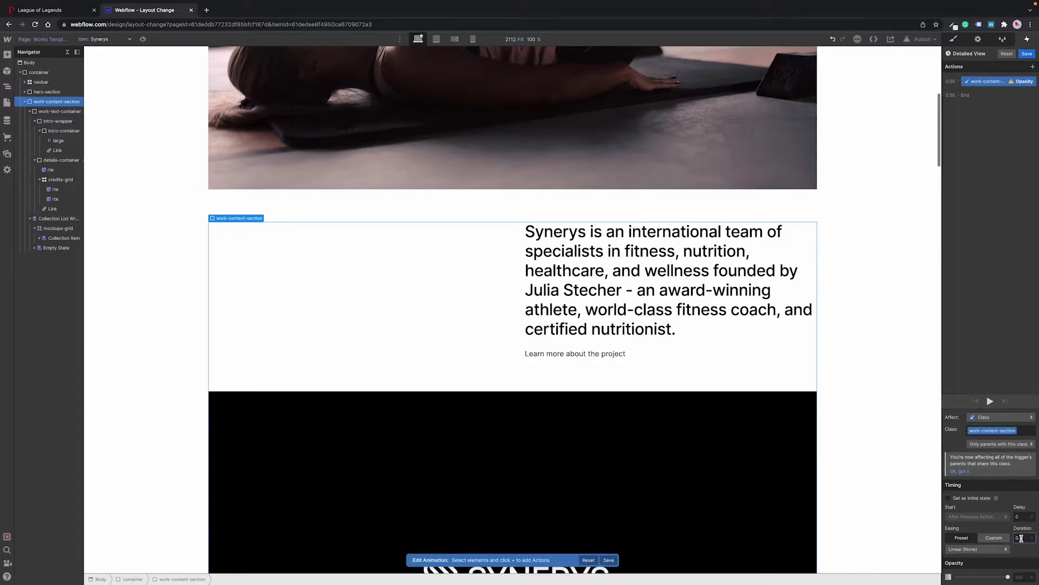
type("3")
left_click(1020, 574)
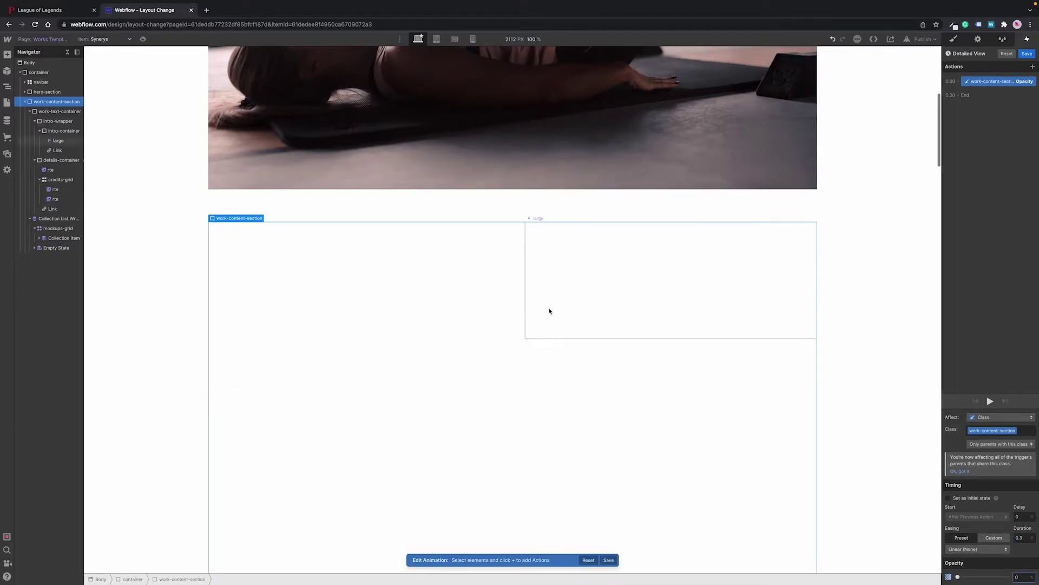
- Hide intro-wrapper at the 0.30 mark with a Hide/Show action set to display none
left_click(434, 238)
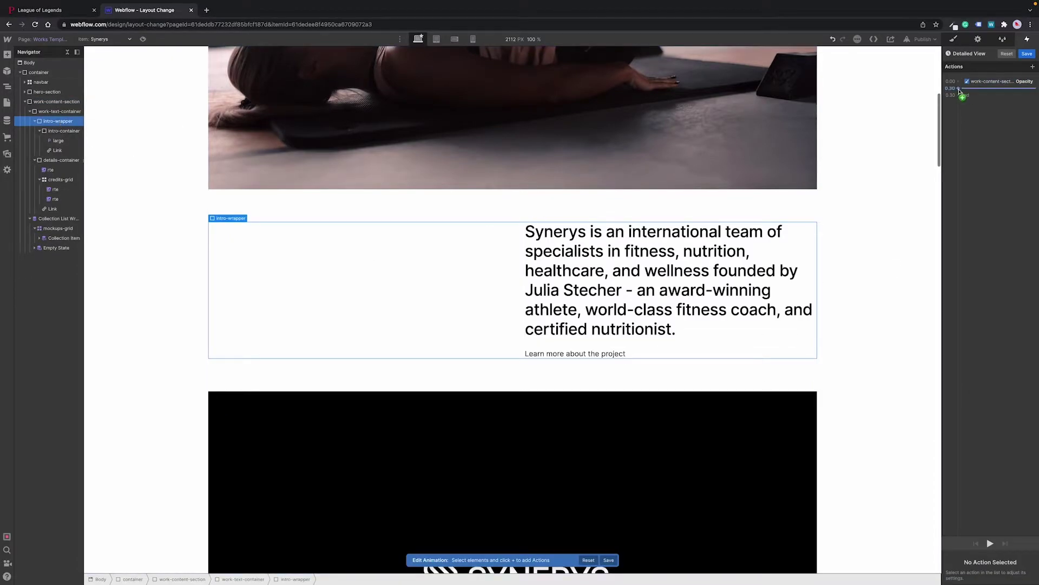
left_click(959, 88)
left_click(969, 227)
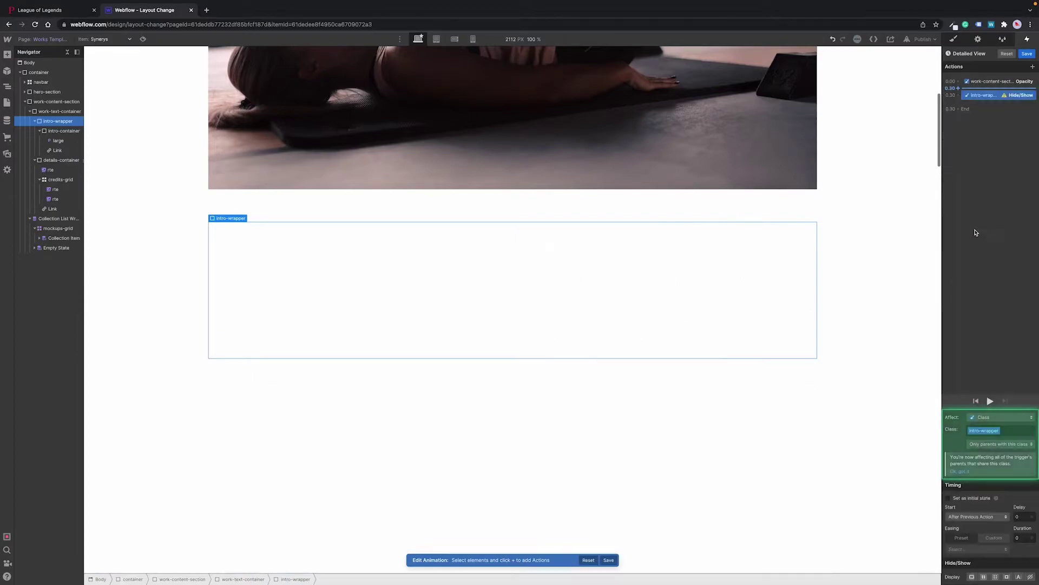
left_click(1030, 577)
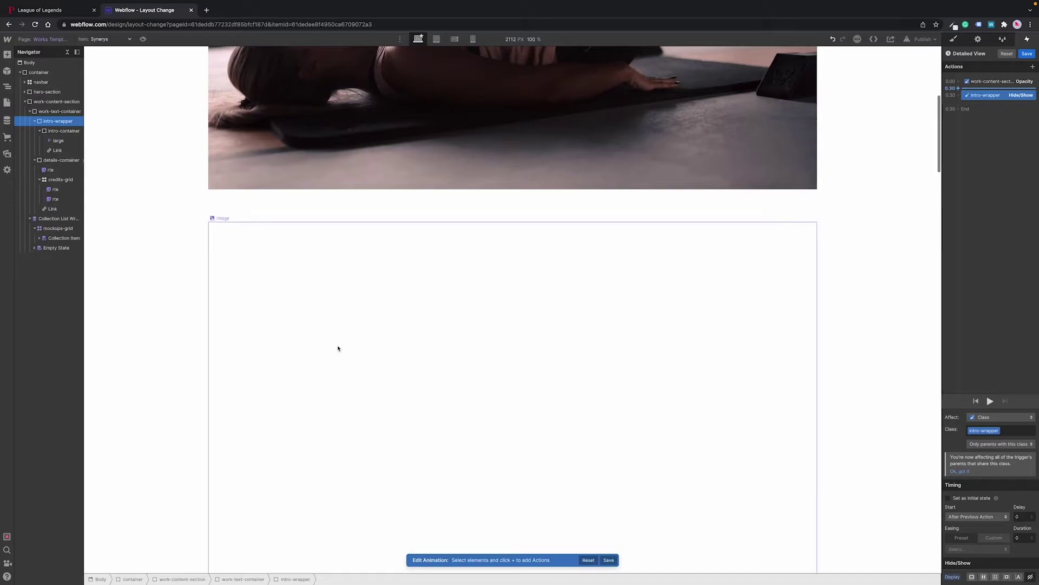
- Add a Hide/Show action that displays details-container as Block
left_click(57, 163)
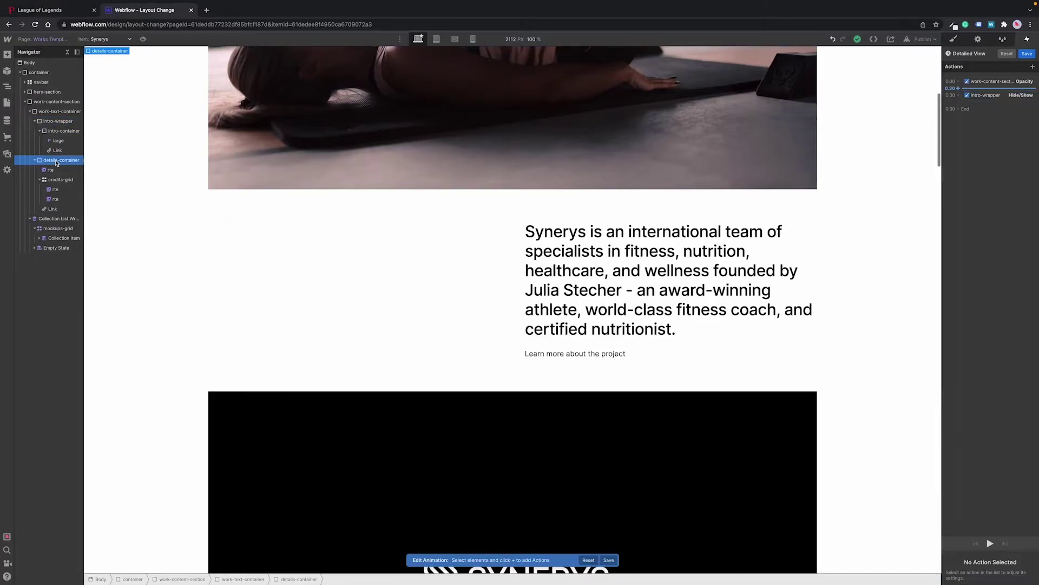
left_click(959, 97)
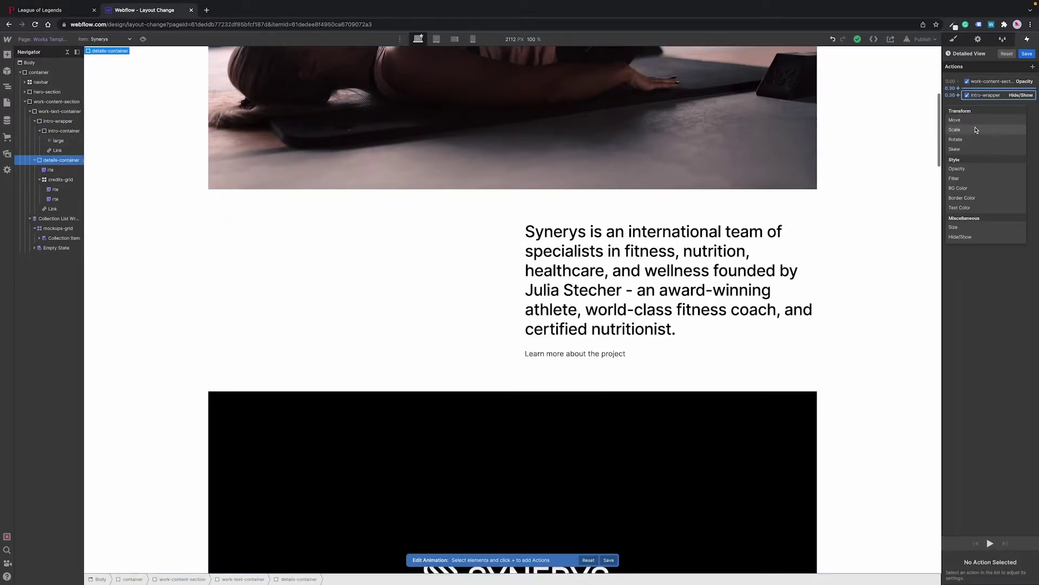
left_click(977, 239)
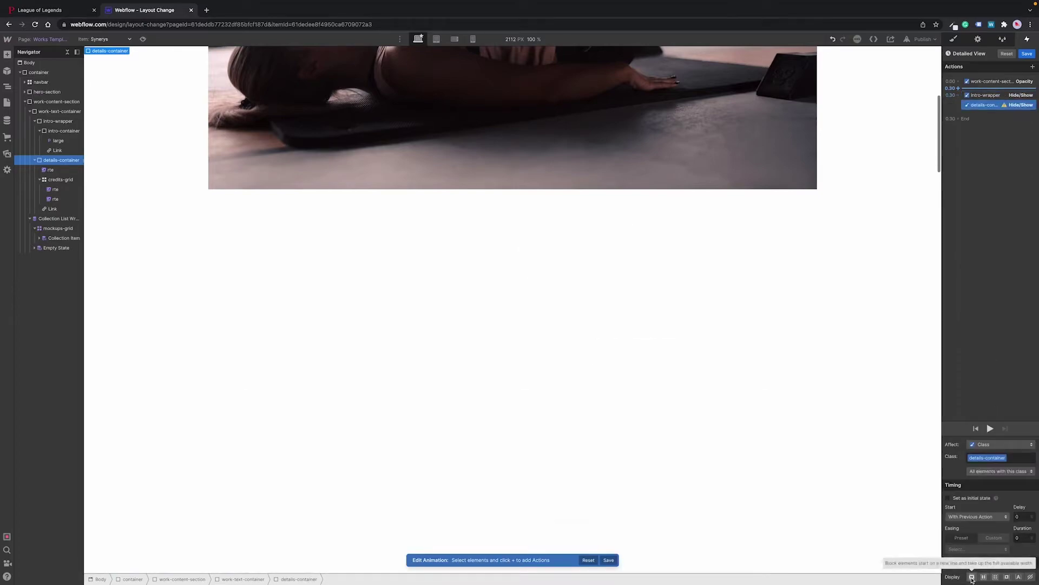
left_click(971, 577)
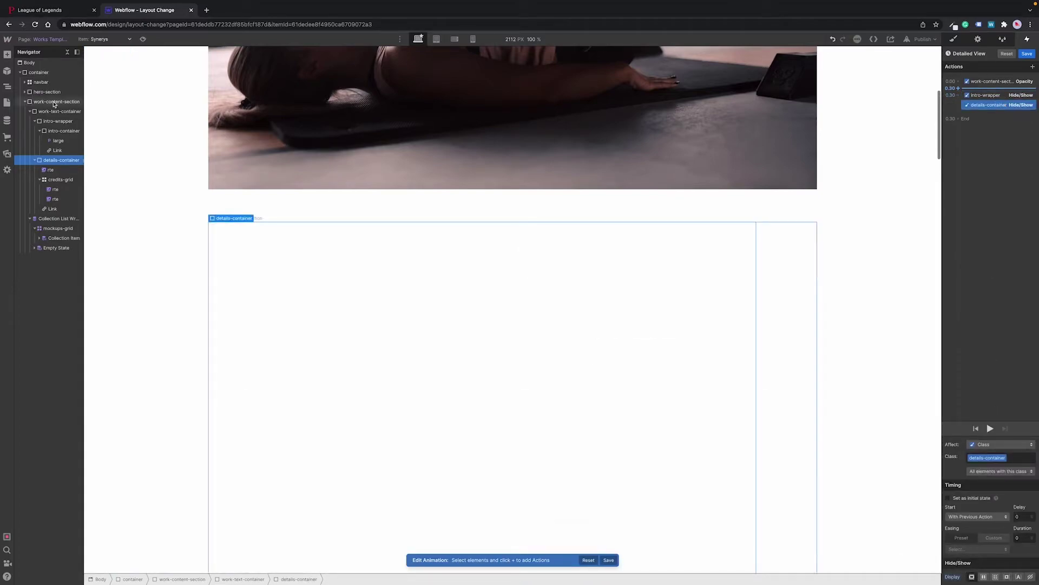
- Add a Hide/Show action that sets work-content-section's display
left_click(55, 102)
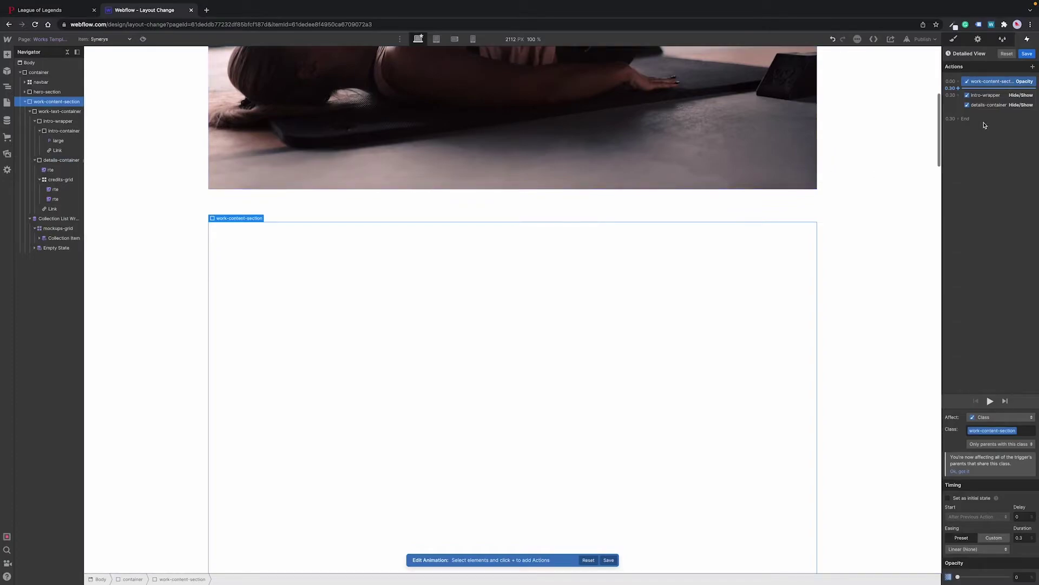
left_click(959, 97)
left_click(973, 236)
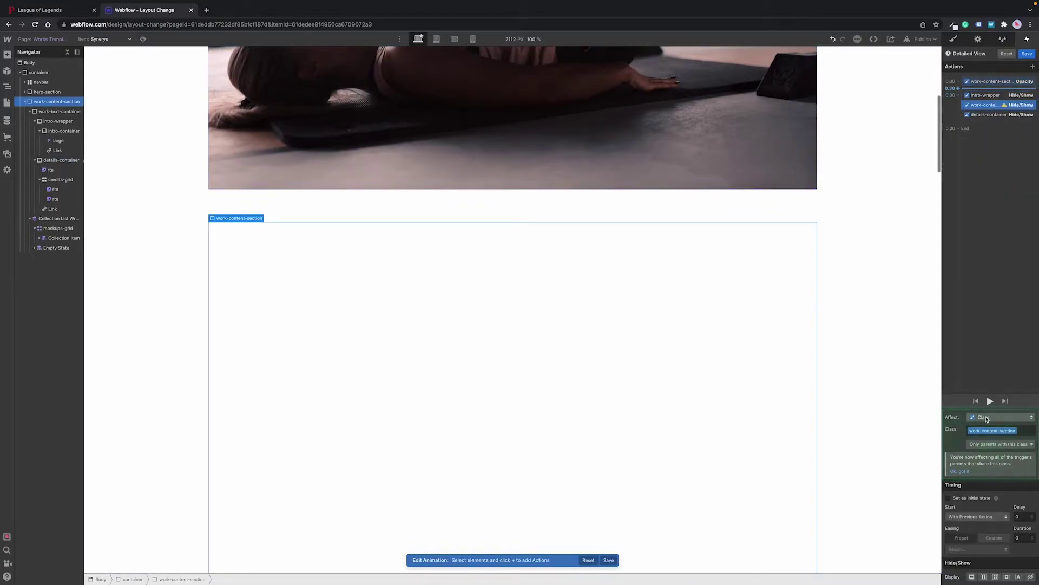
left_click(995, 576)
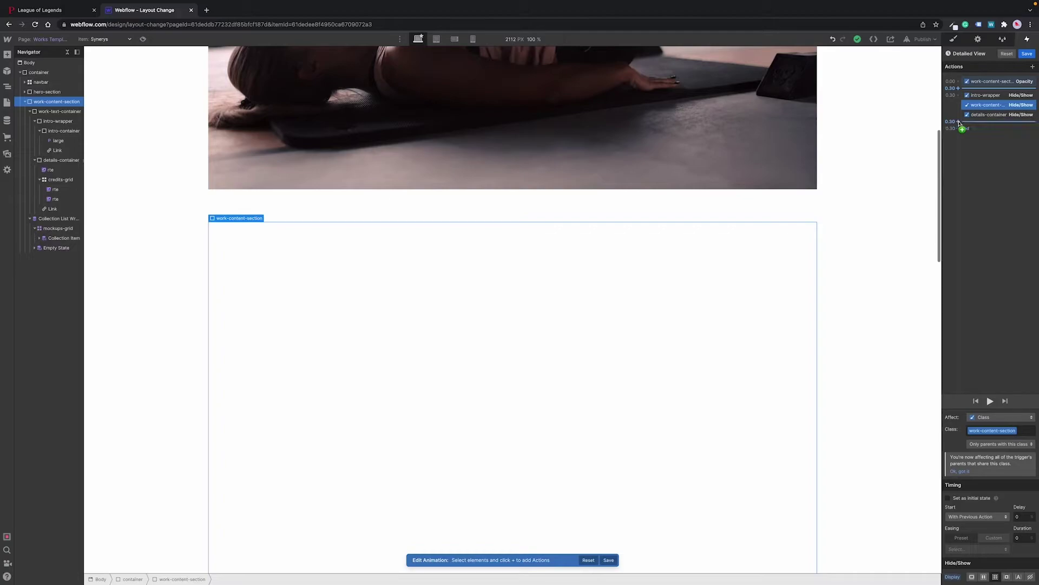
- Fade work-content-section back to 100 opacity over 0.3 s and save the animation
left_click(962, 130)
left_click(957, 193)
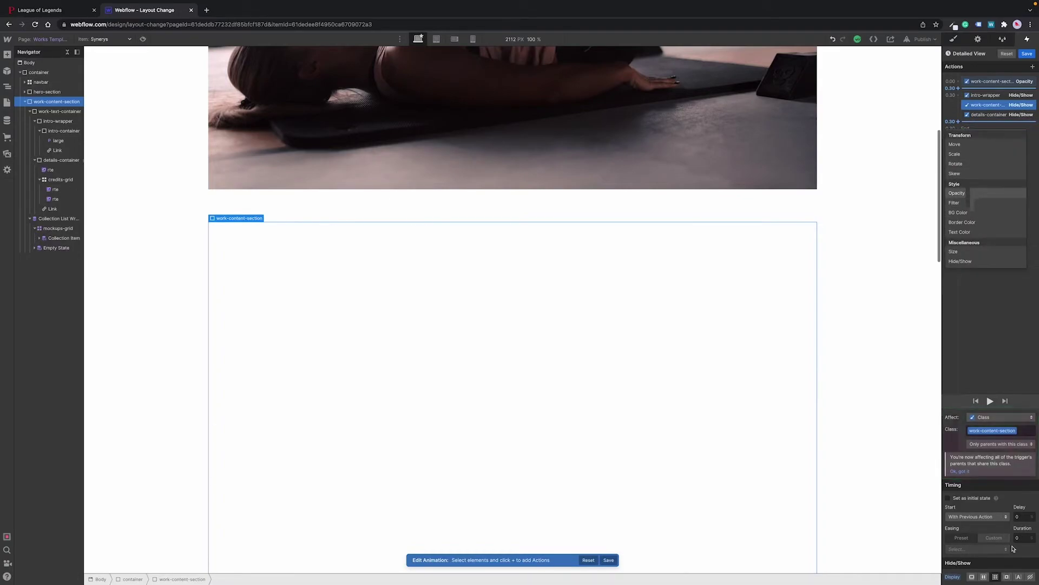
left_click(1023, 538)
type("0.3")
key("Tab")
type("100")
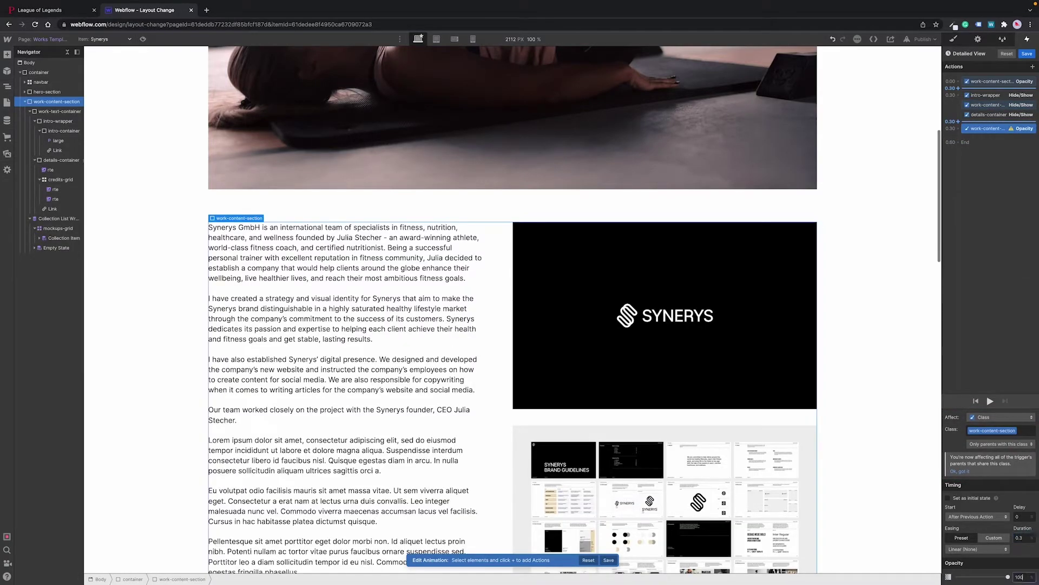
left_click(1027, 54)
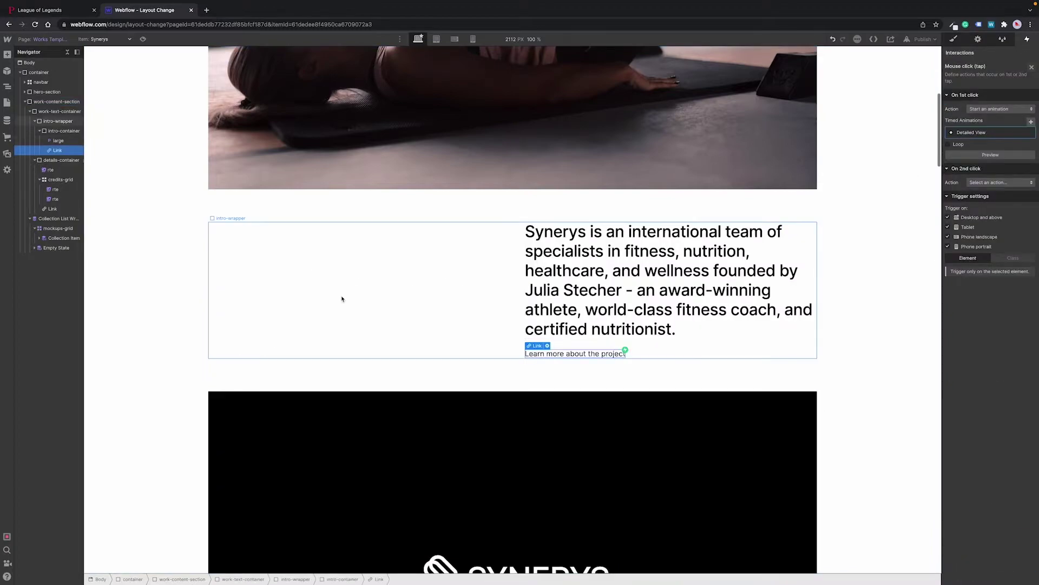
key("super+shift+p")
- In preview, open the two-column detailed view via Learn more, scroll it, then exit preview
scroll(190, 287, "down", 6)
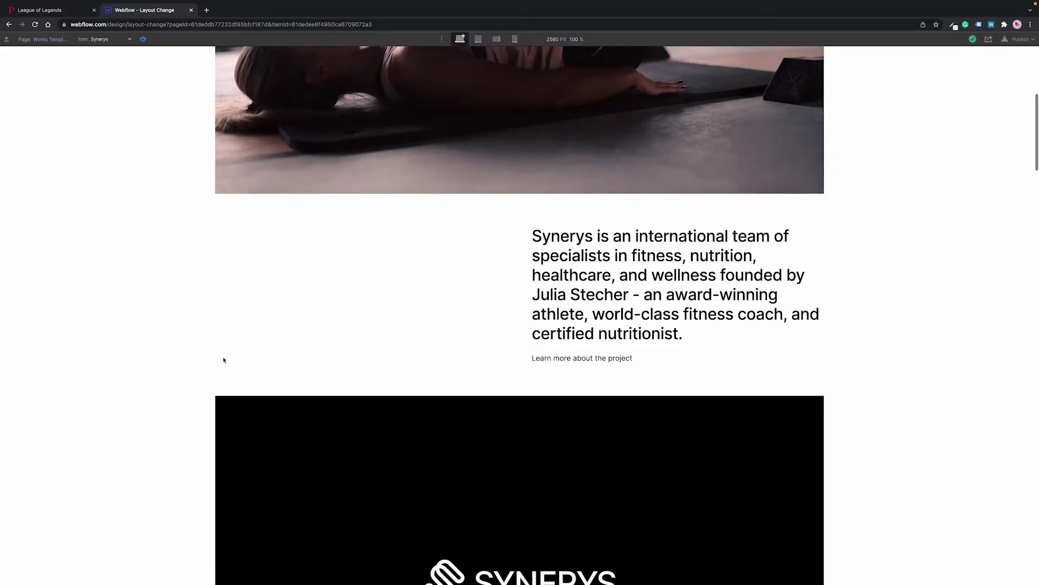
left_click(587, 360)
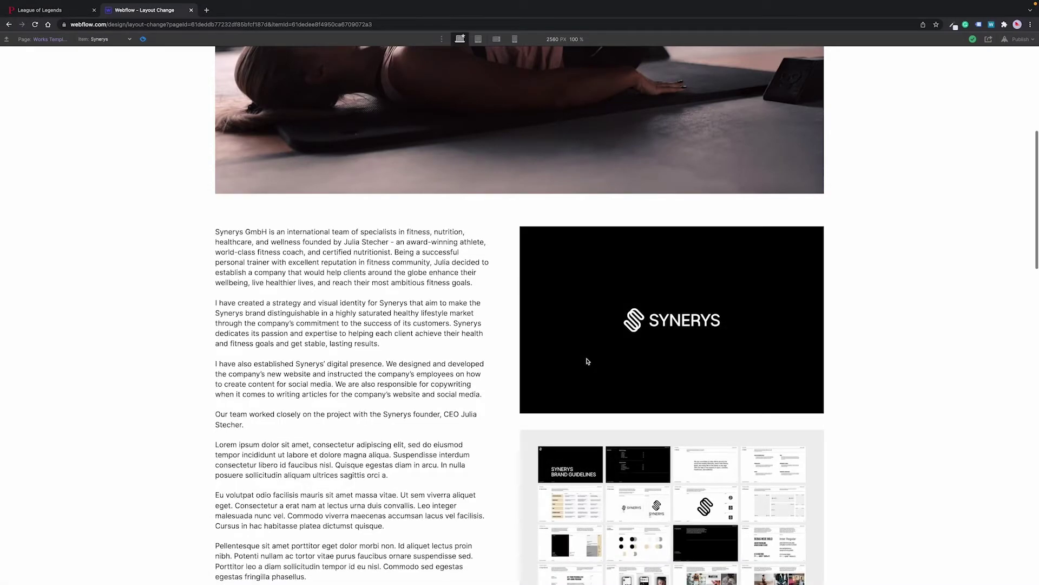
scroll(586, 361, "down", 10)
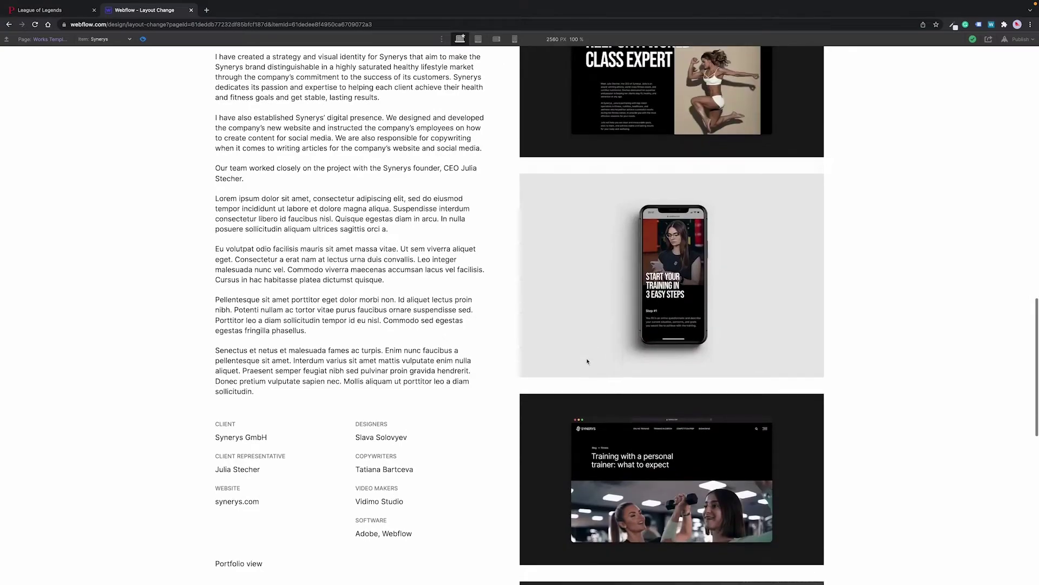
scroll(587, 361, "up", 5)
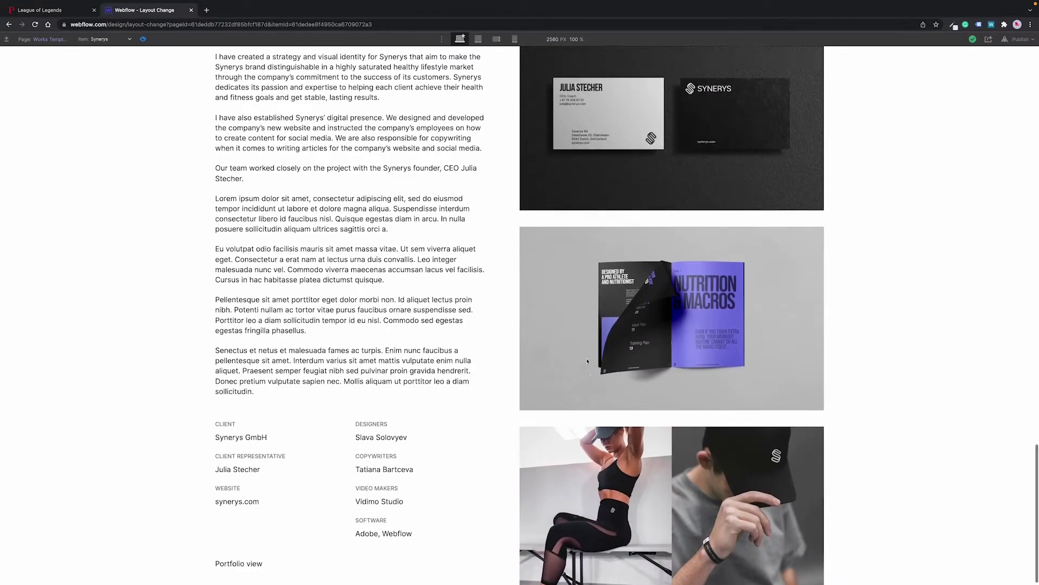
scroll(587, 361, "up", 5)
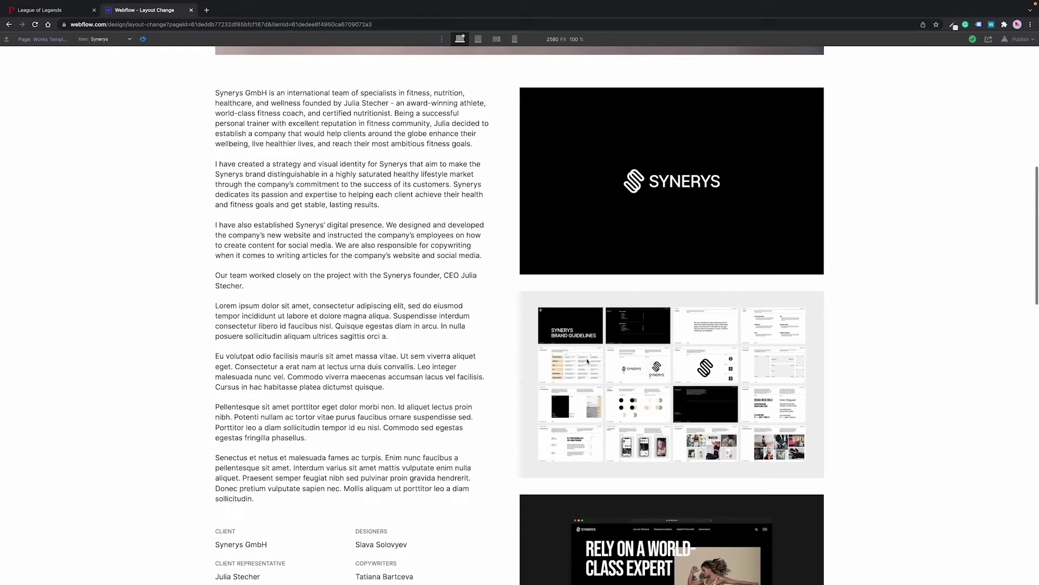
scroll(587, 361, "down", 5)
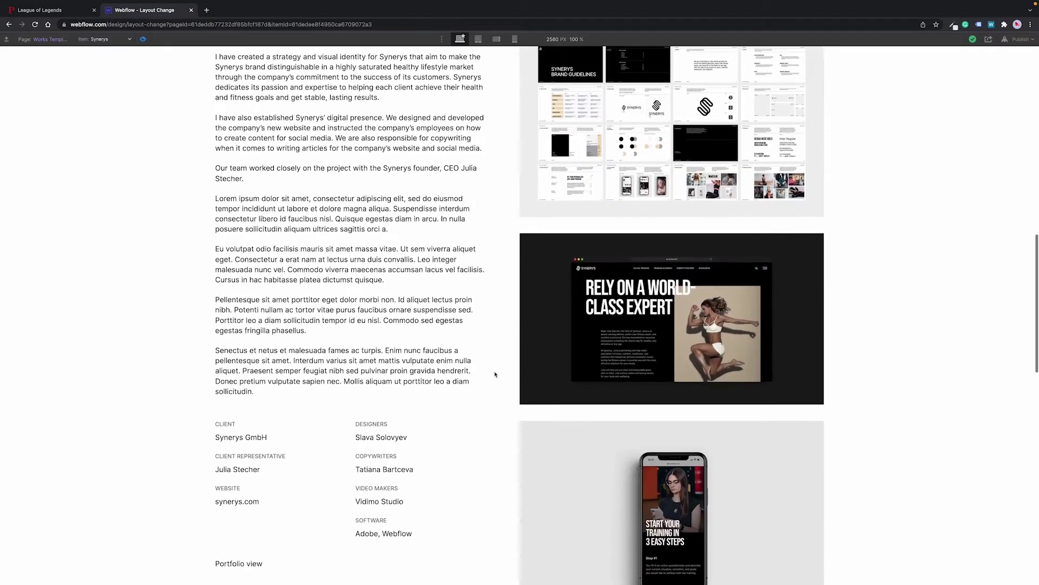
key("super+shift+p")
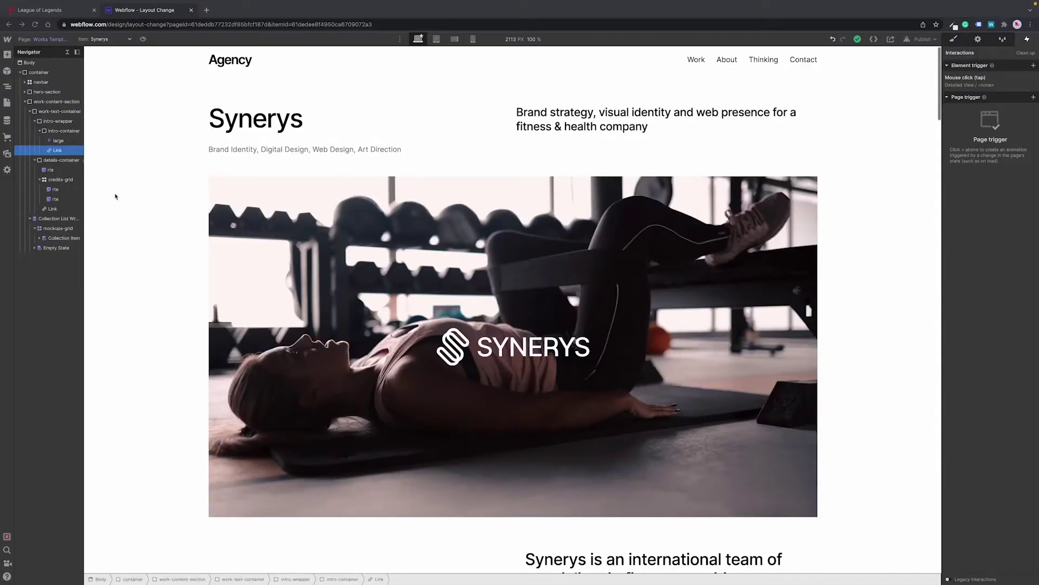
- Give the Link in details-container a mouse-click trigger that starts a new timed animation
left_click(56, 210)
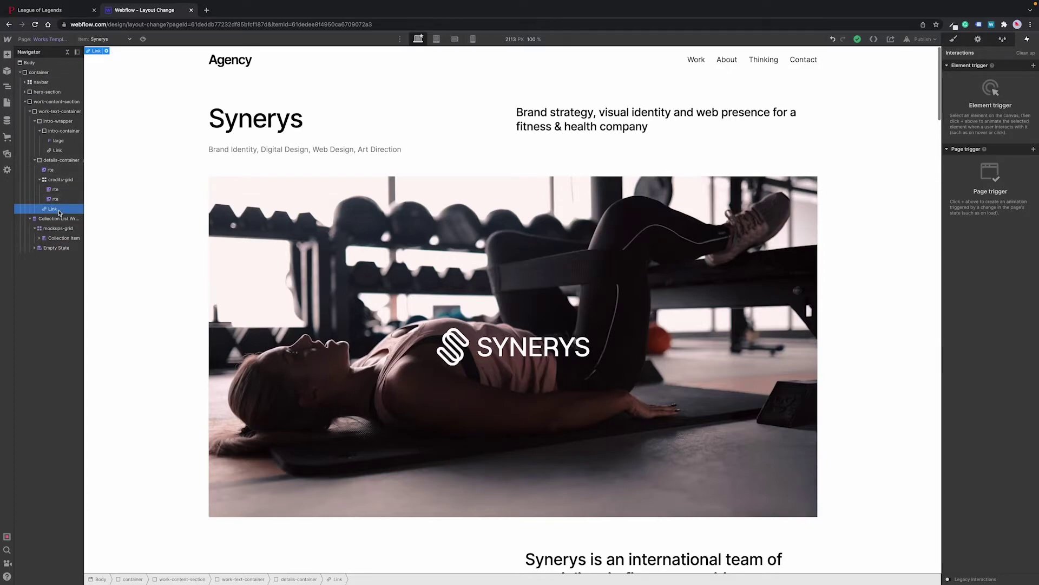
left_click(1034, 66)
left_click(975, 79)
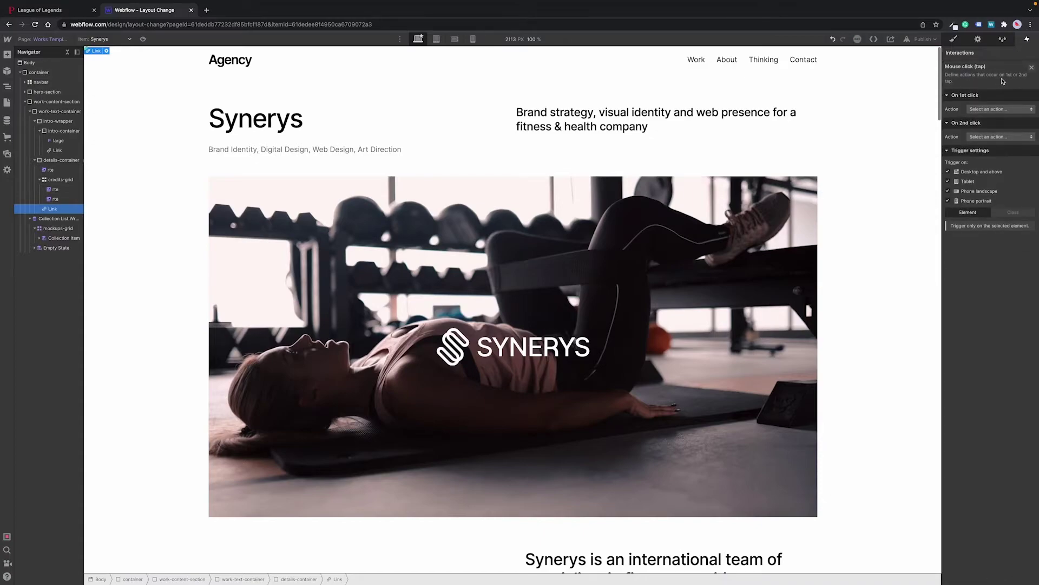
left_click(996, 109)
left_click(1001, 130)
left_click(1031, 124)
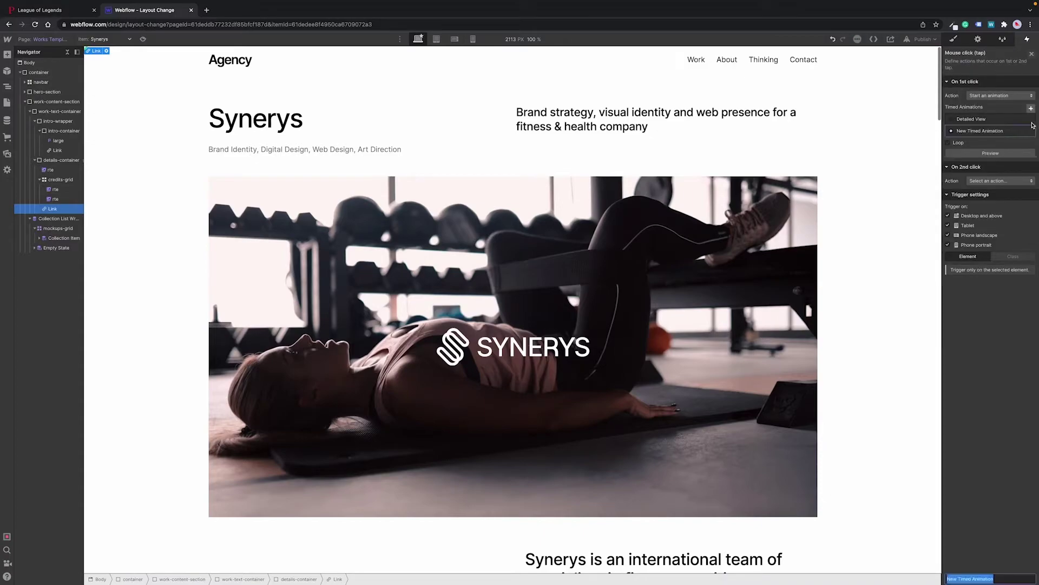
- Name the animation 'Portfolio View' and fade work-content-section to 0 opacity over 0.3 s
type("Portfolio V")
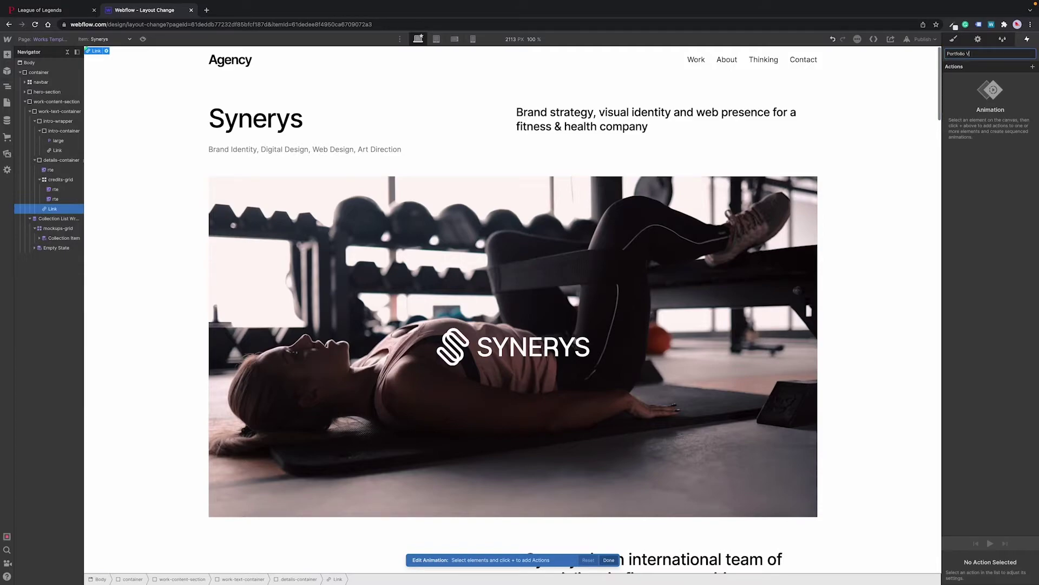
type("iew")
key("Return")
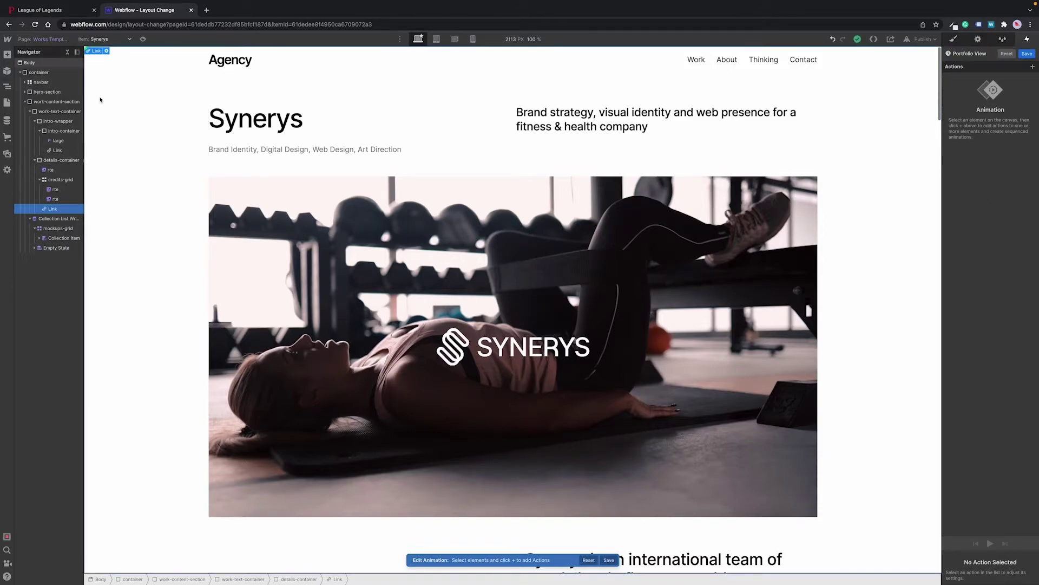
left_click(52, 102)
left_click(1032, 68)
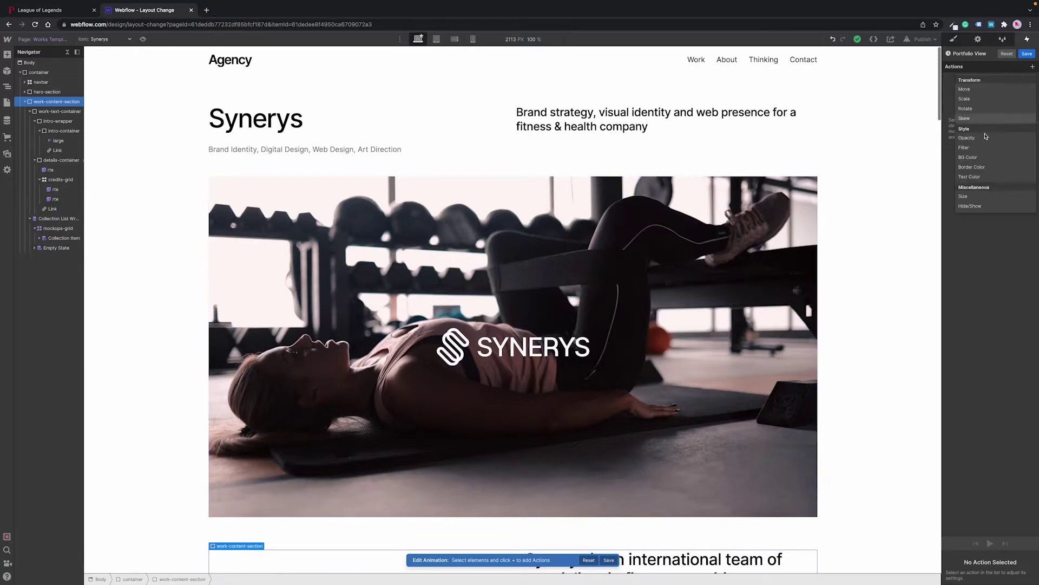
left_click(990, 139)
left_click(1027, 541)
type("0.3")
left_click(1015, 577)
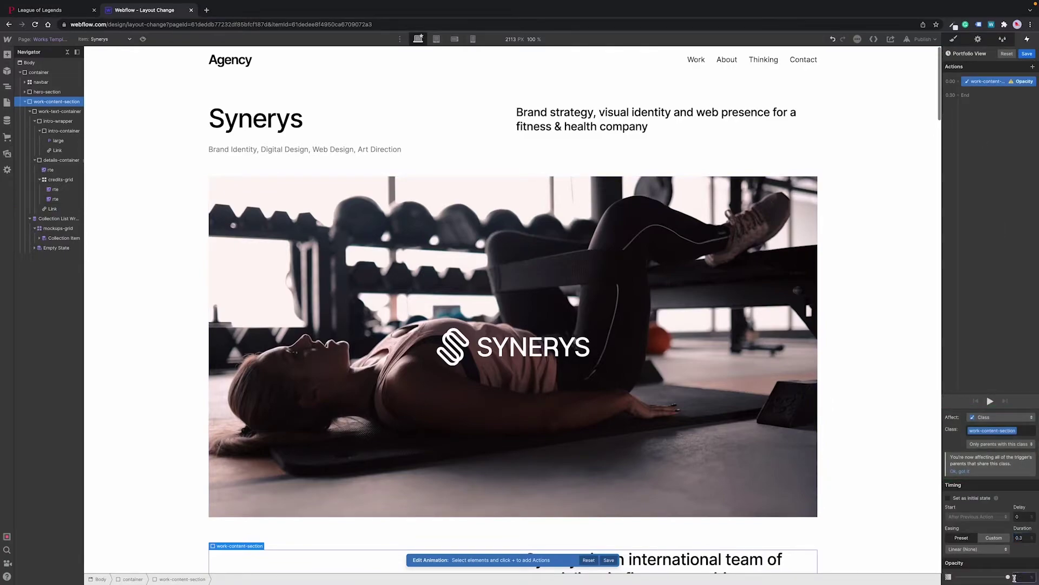
type("0")
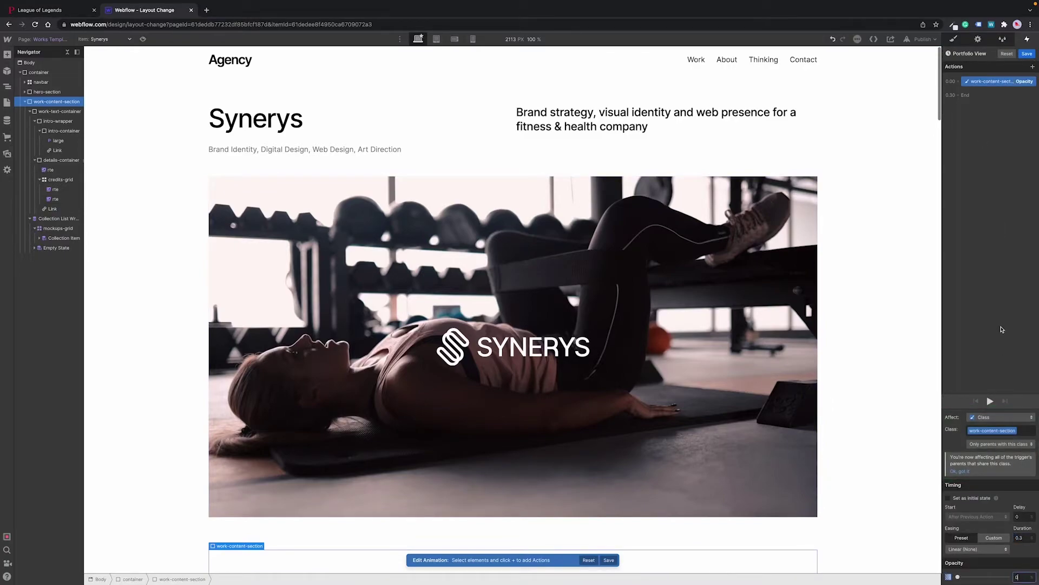
- Add Hide/Show actions for details-container and intro-wrapper, with intro-wrapper set to Block
left_click(61, 160)
left_click(959, 88)
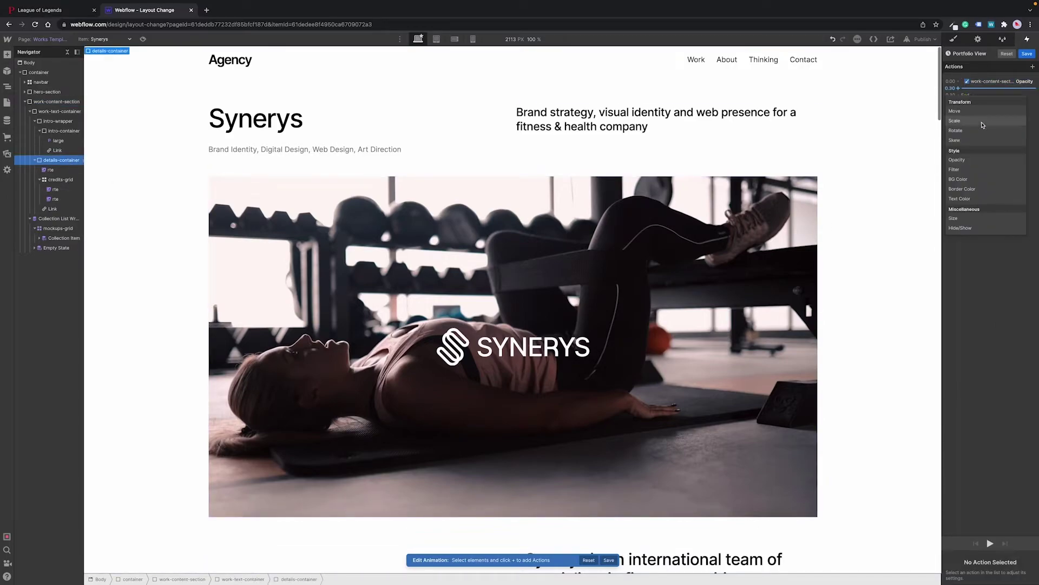
left_click(997, 228)
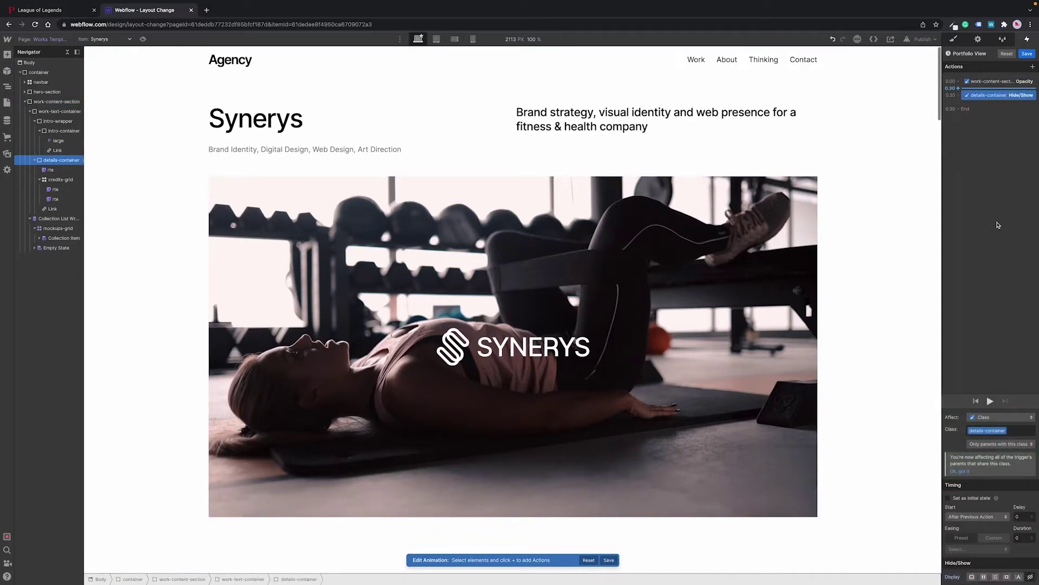
left_click(57, 121)
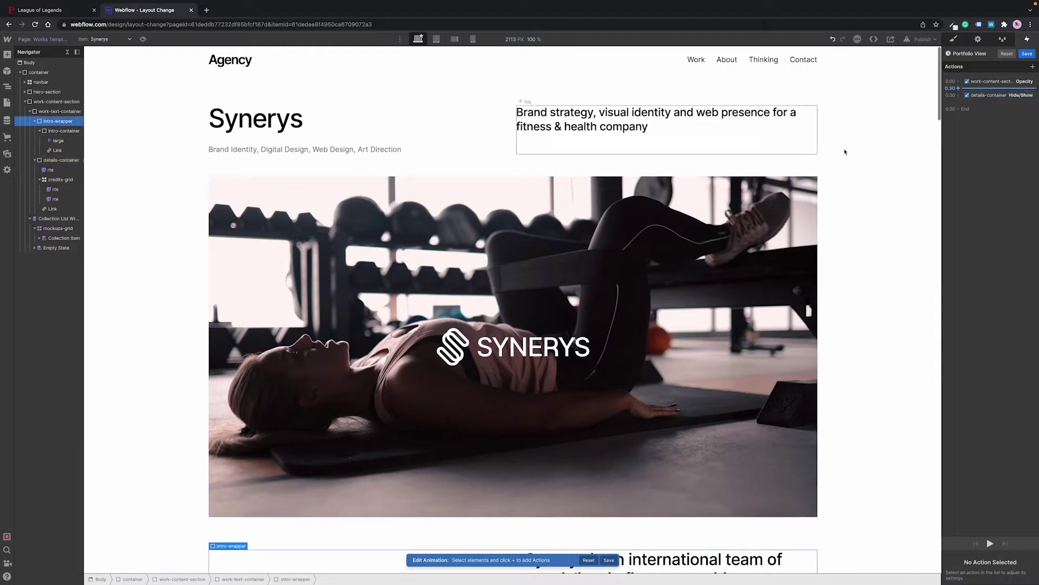
left_click(958, 88)
left_click(998, 237)
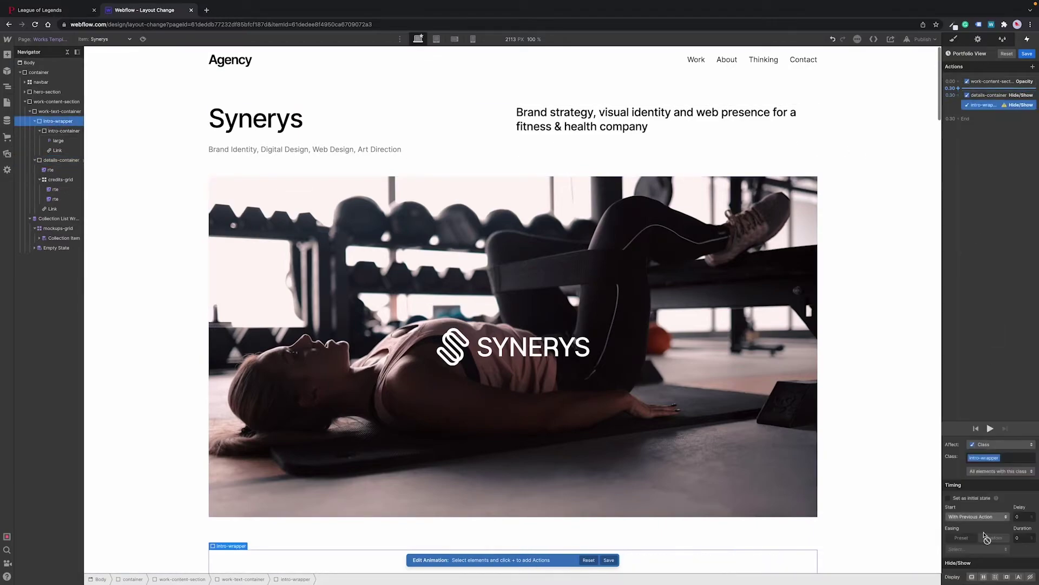
left_click(972, 577)
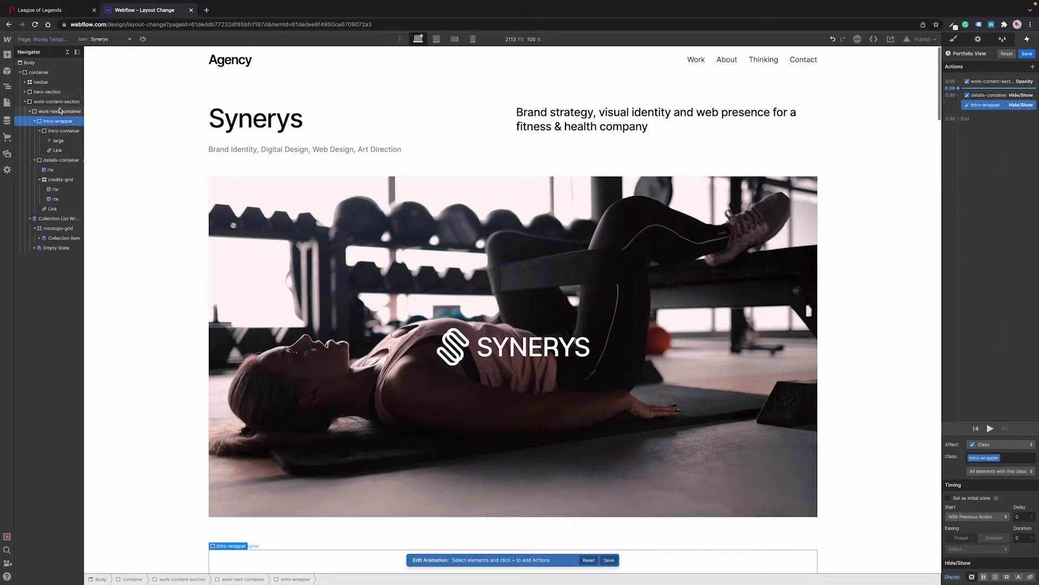
- Show work-content-section as Block and fade it back to 100 opacity
left_click(997, 81)
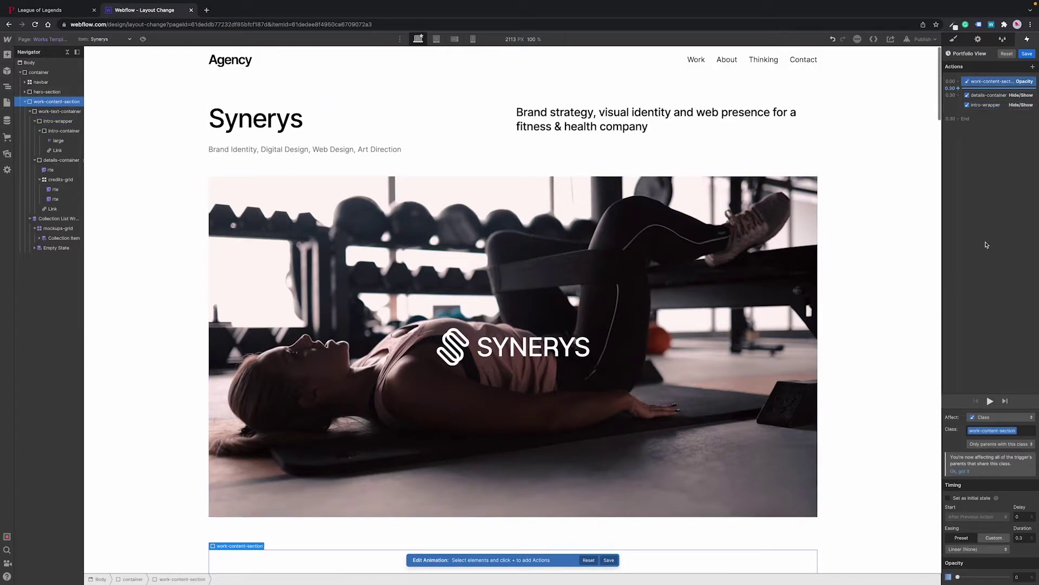
left_click(959, 88)
left_click(997, 239)
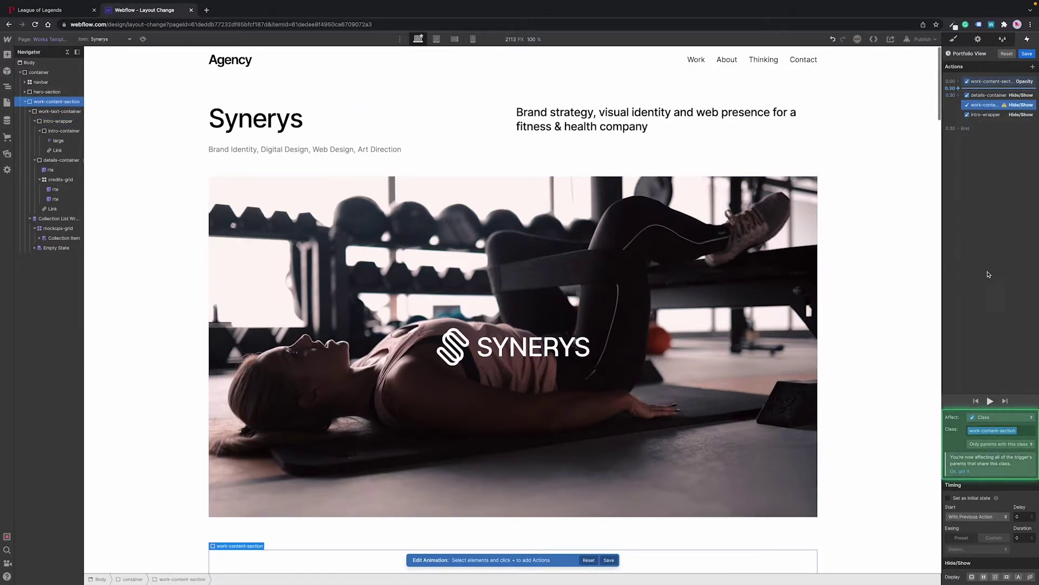
left_click(973, 576)
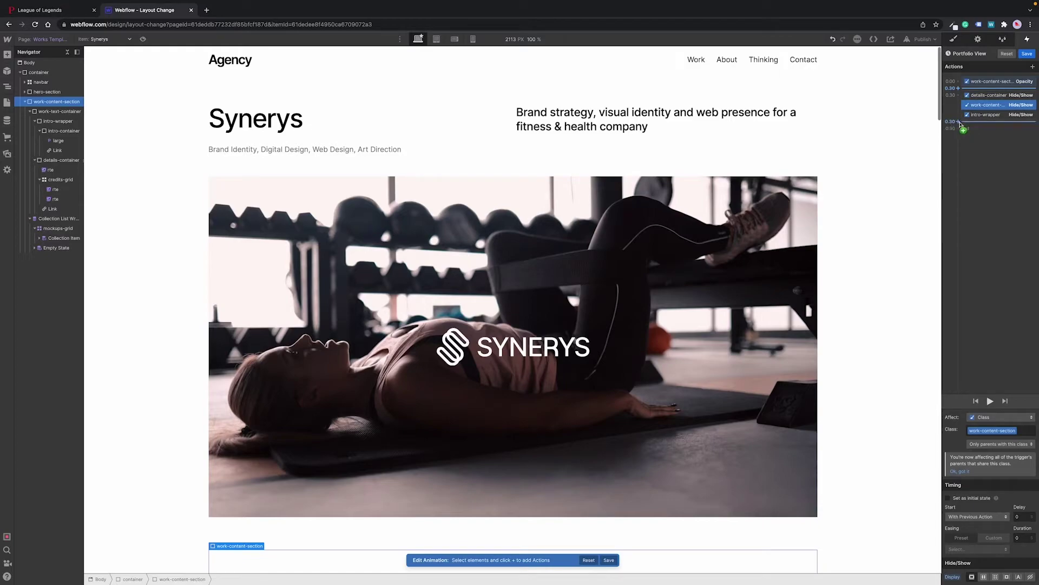
left_click(959, 122)
left_click(957, 193)
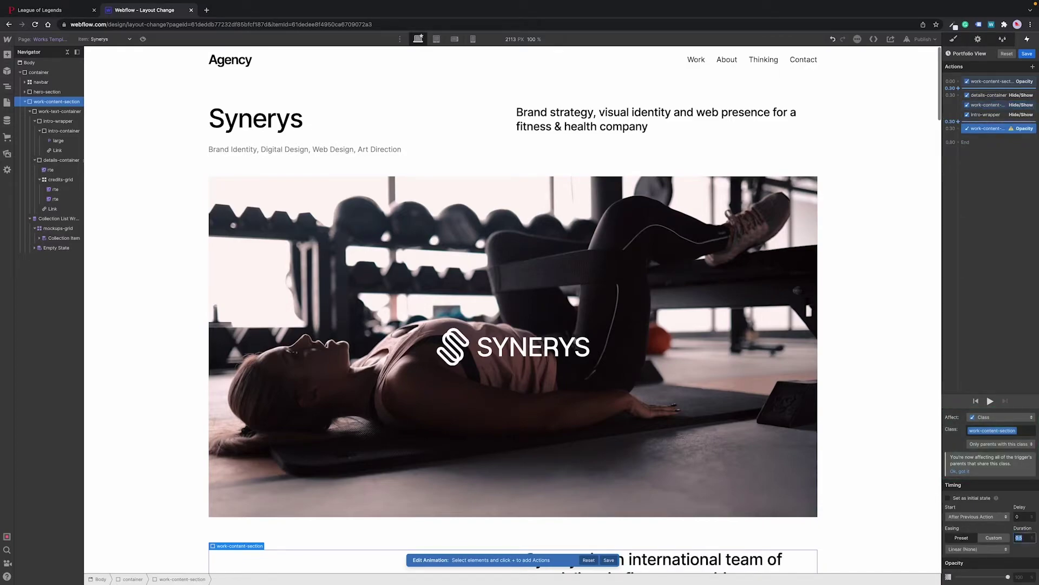
left_click(1022, 577)
left_click(142, 39)
scroll(392, 372, "down", 8)
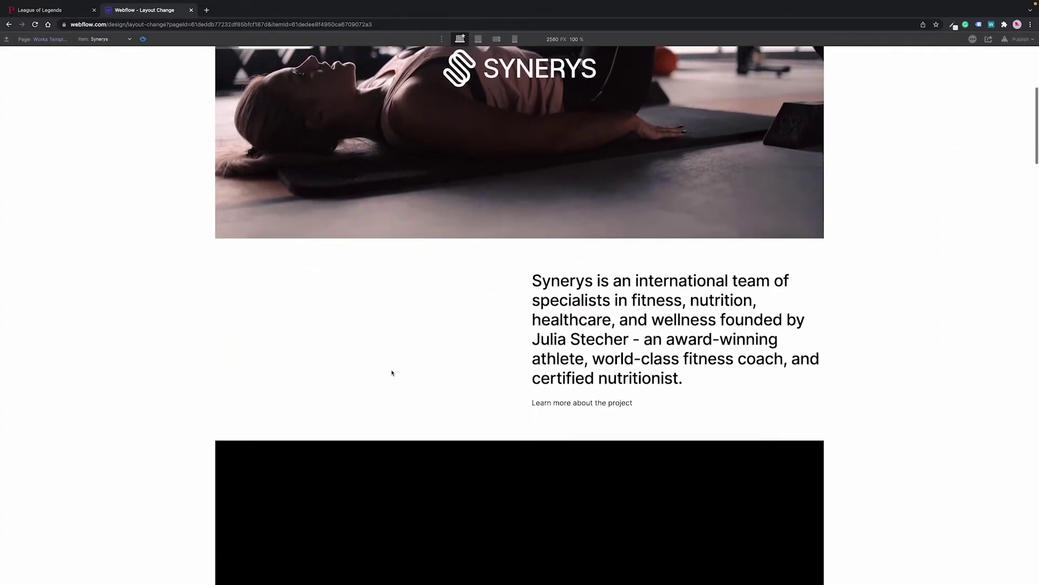
left_click(574, 341)
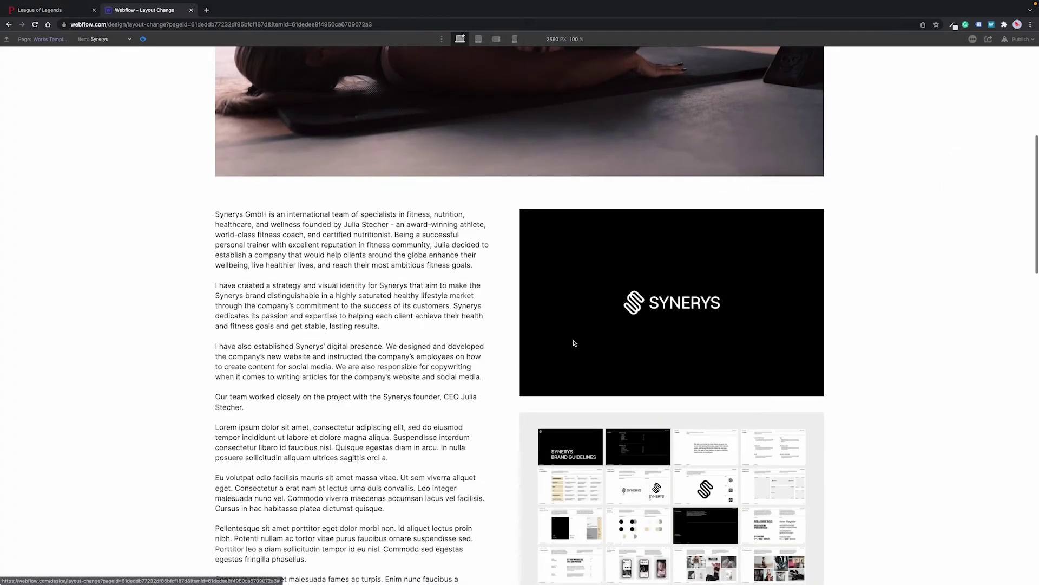
scroll(569, 414, "down", 1)
scroll(566, 421, "down", 10)
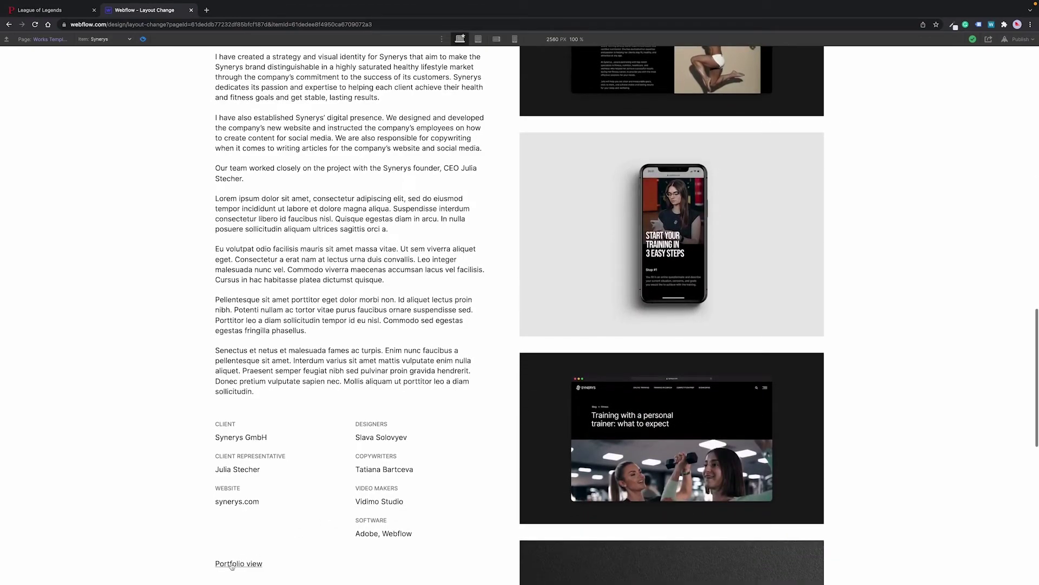
left_click(238, 564)
scroll(473, 339, "up", 10)
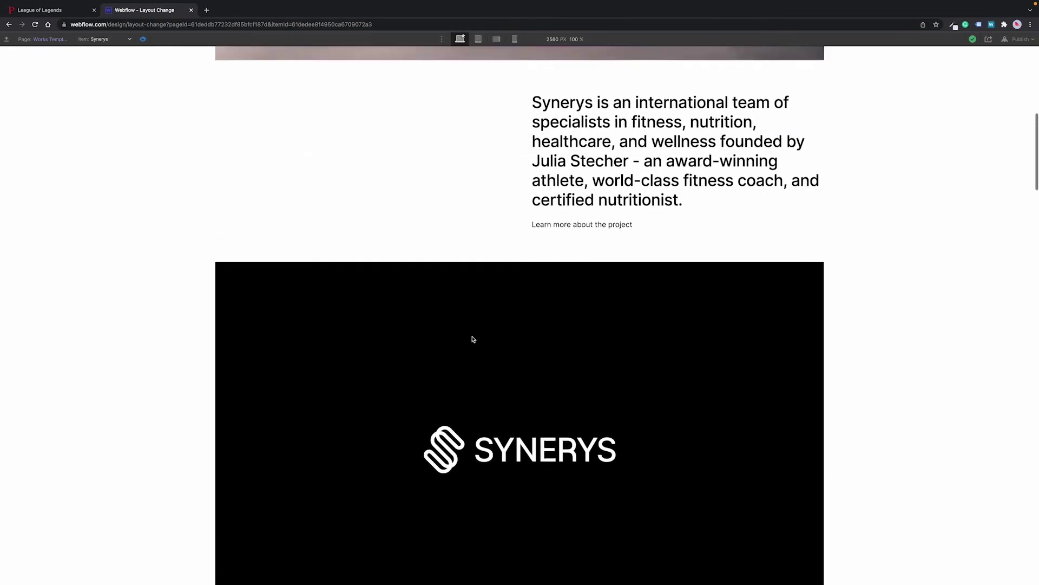
- Exit preview, close the Portfolio View animation, and inspect details-container and work-text-container styles
key("ctrl+shift+p")
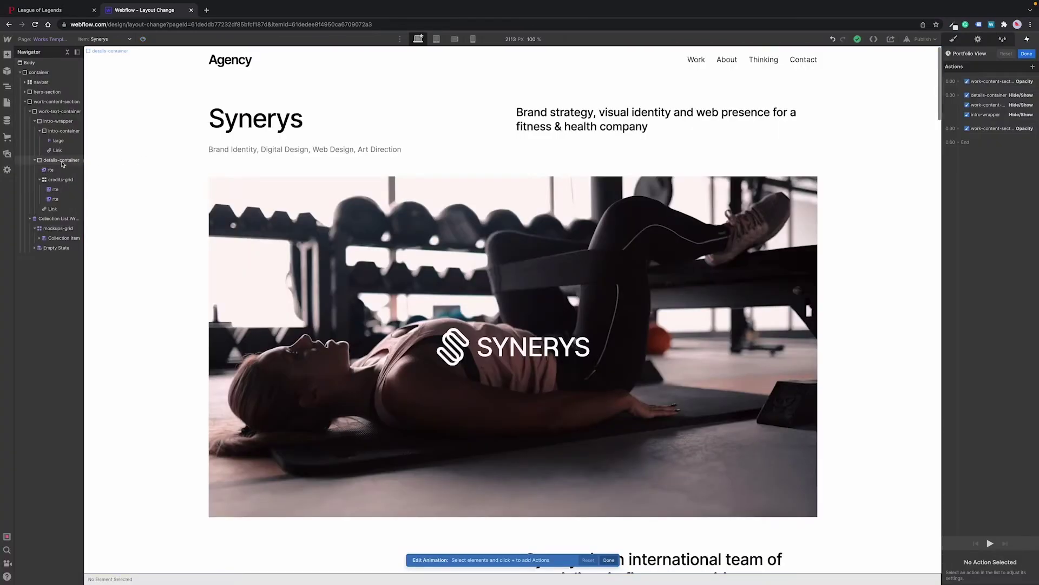
left_click(62, 165)
left_click(1027, 54)
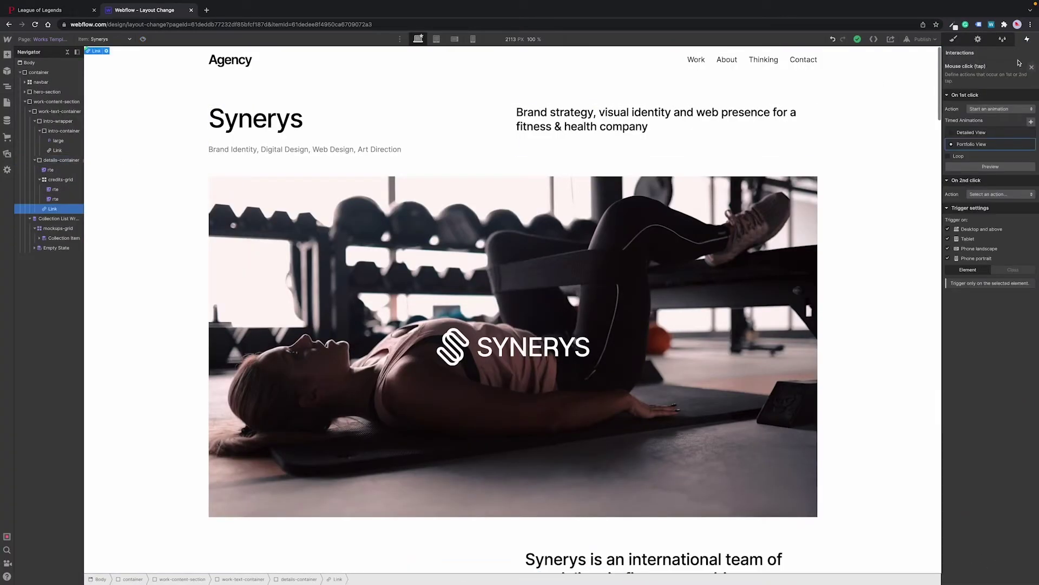
left_click(955, 40)
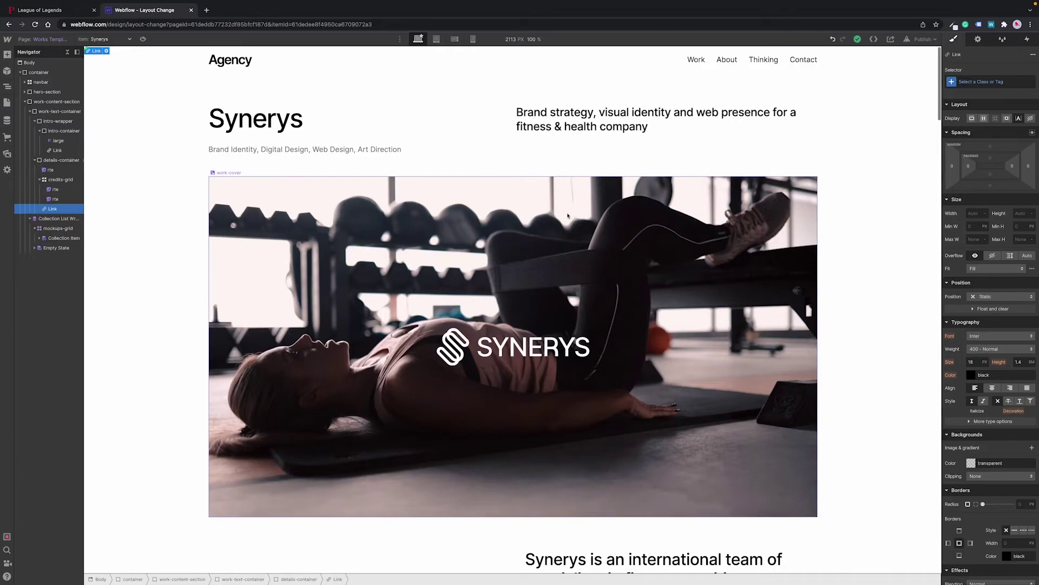
left_click(52, 161)
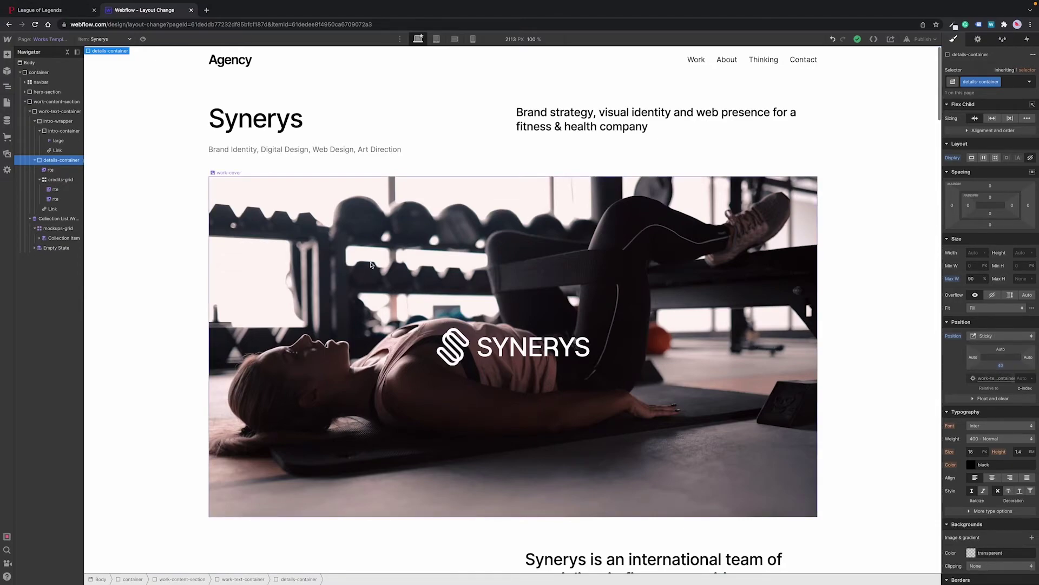
left_click(62, 111)
- Link 'Learn more about the project' to the page section 'content'
left_click(57, 101)
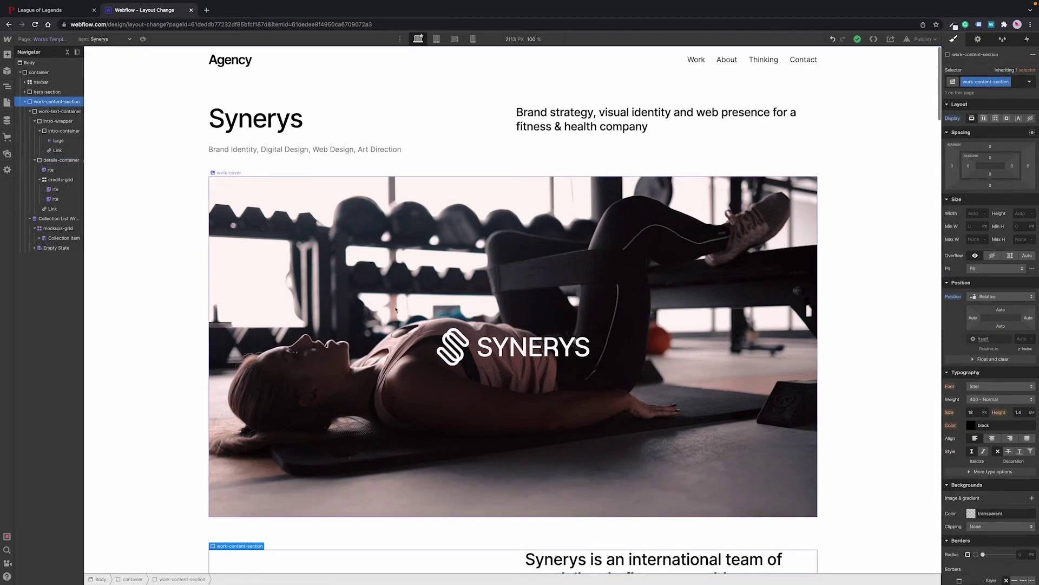
scroll(474, 357, "down", 2)
scroll(475, 357, "down", 3)
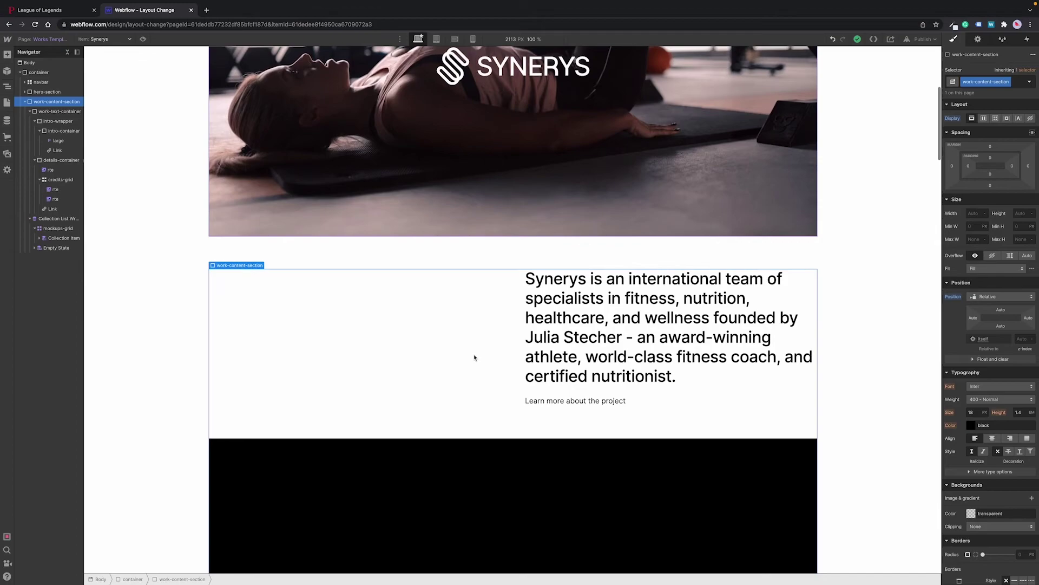
left_click(978, 40)
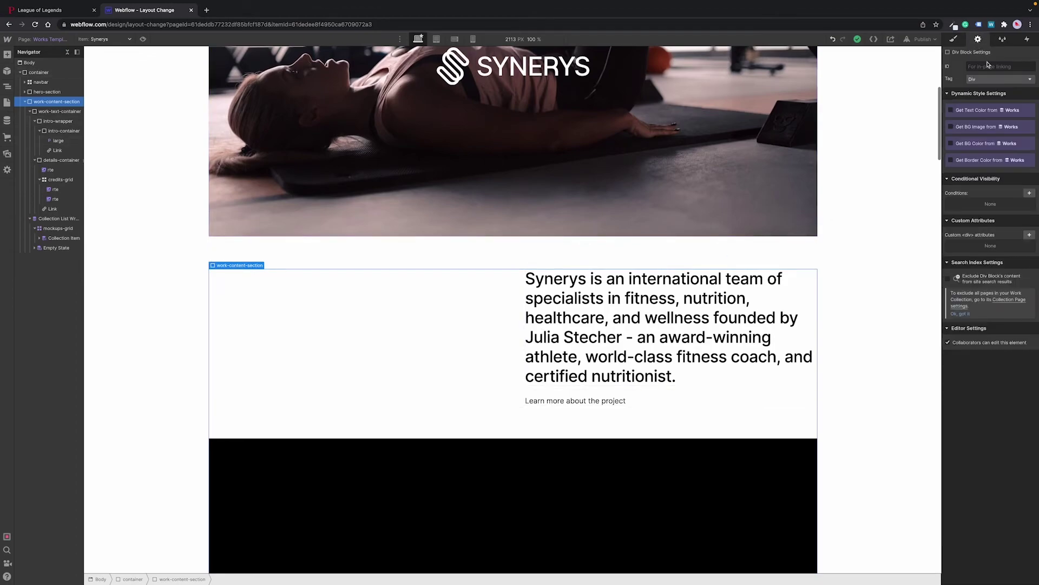
left_click(575, 401)
left_click(998, 96)
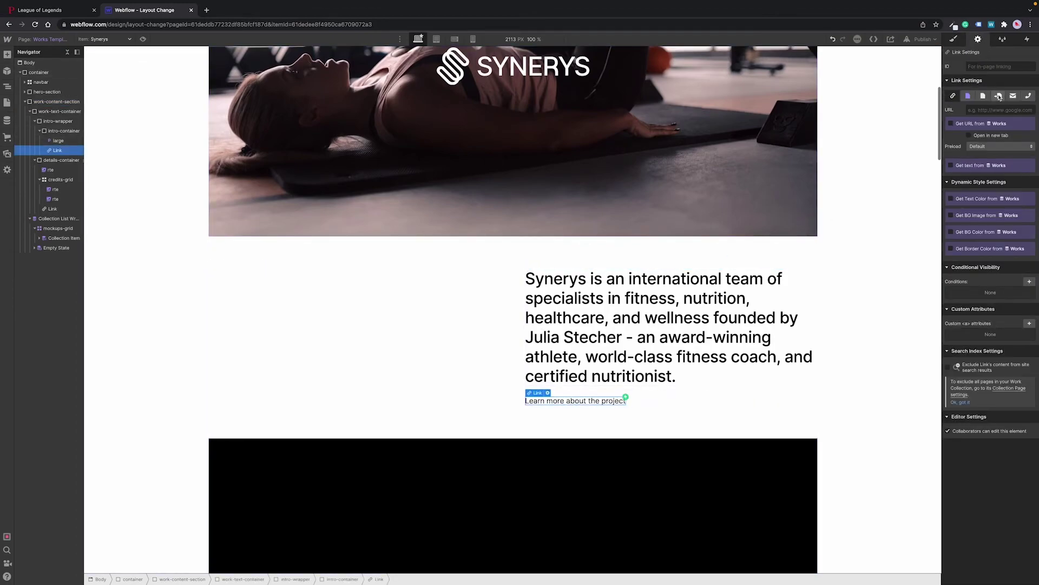
left_click(996, 110)
left_click(986, 127)
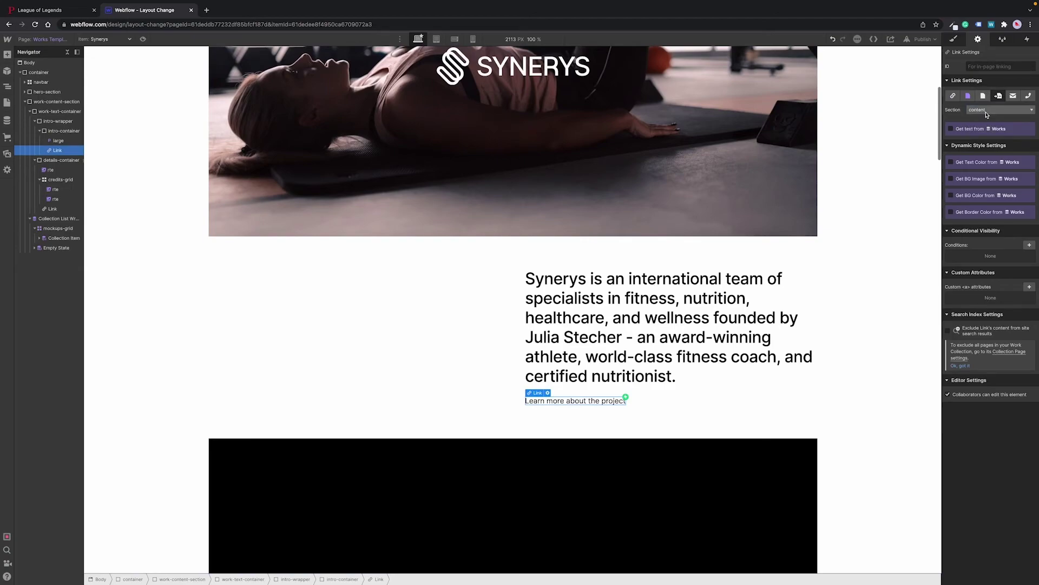
- Link 'Portfolio view' to the page section 'content' as well
left_click(371, 331)
left_click(999, 96)
left_click(996, 110)
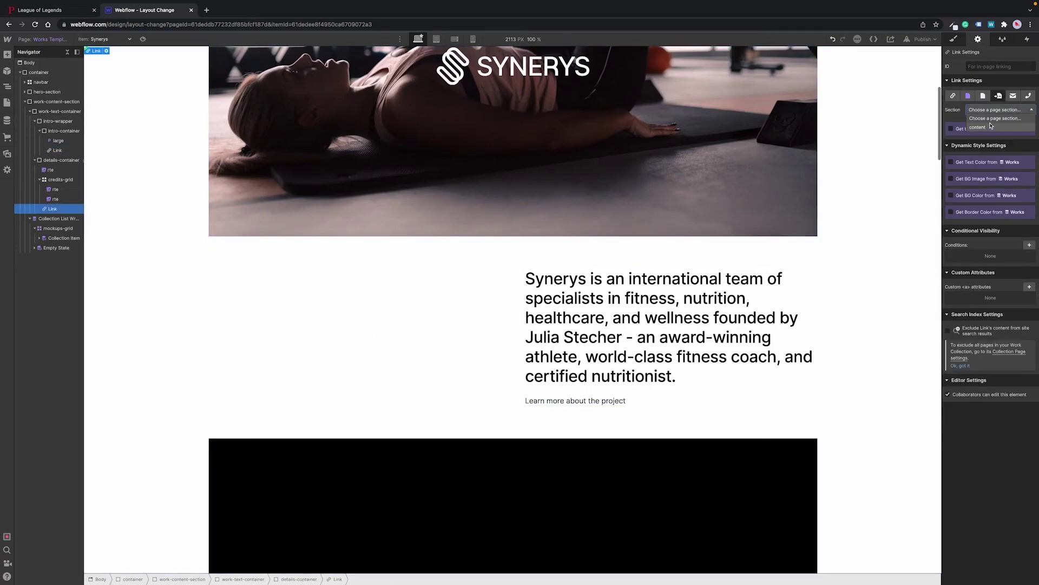
left_click(987, 127)
scroll(371, 220, "down", 2)
- Preview the page, follow Learn more to the detailed write-up, then return via Portfolio view
left_click(143, 39)
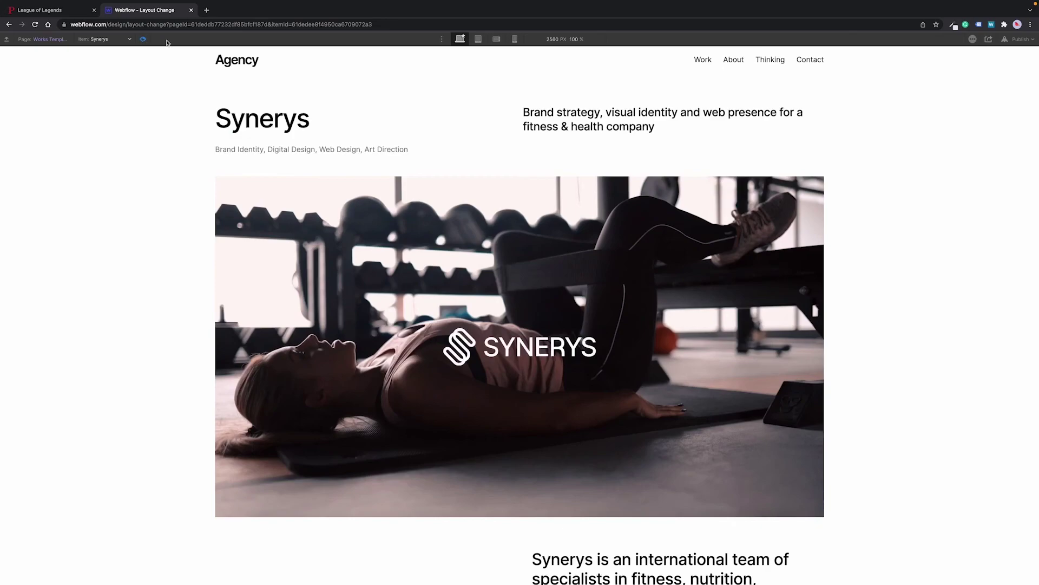
scroll(623, 382, "down", 5)
left_click(582, 402)
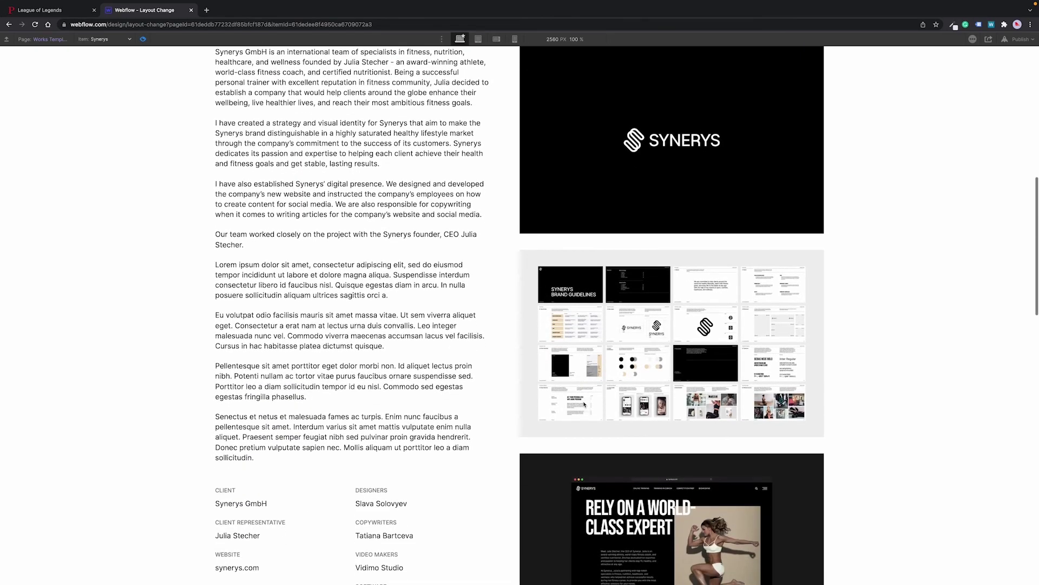
scroll(499, 293, "down", 15)
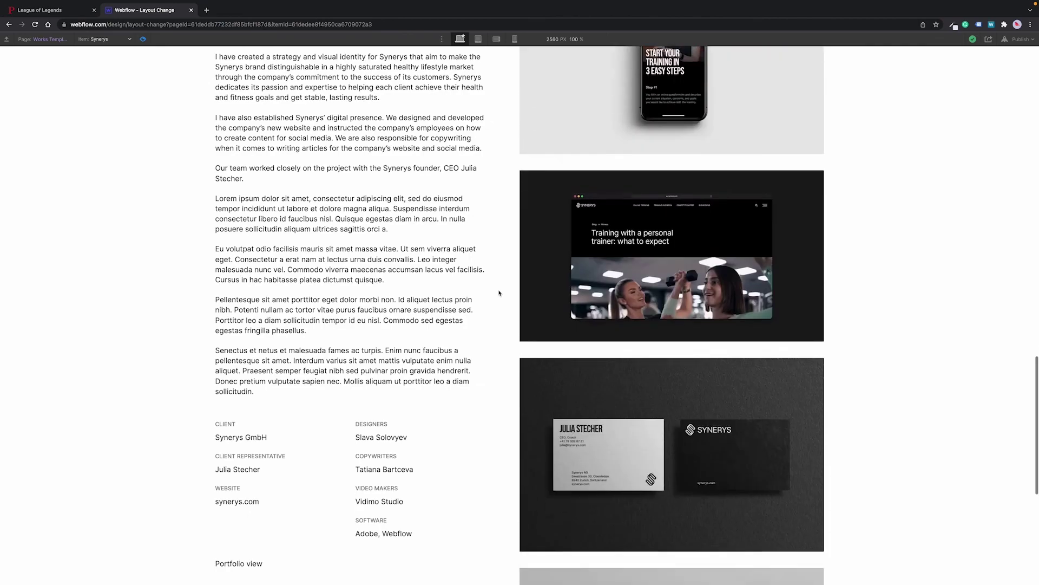
scroll(500, 293, "down", 2)
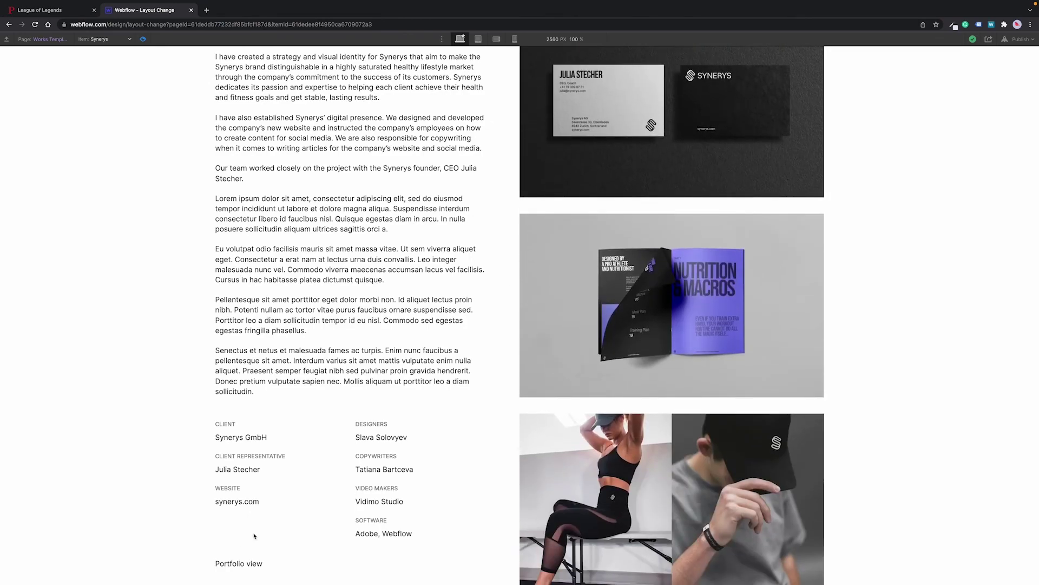
left_click(239, 563)
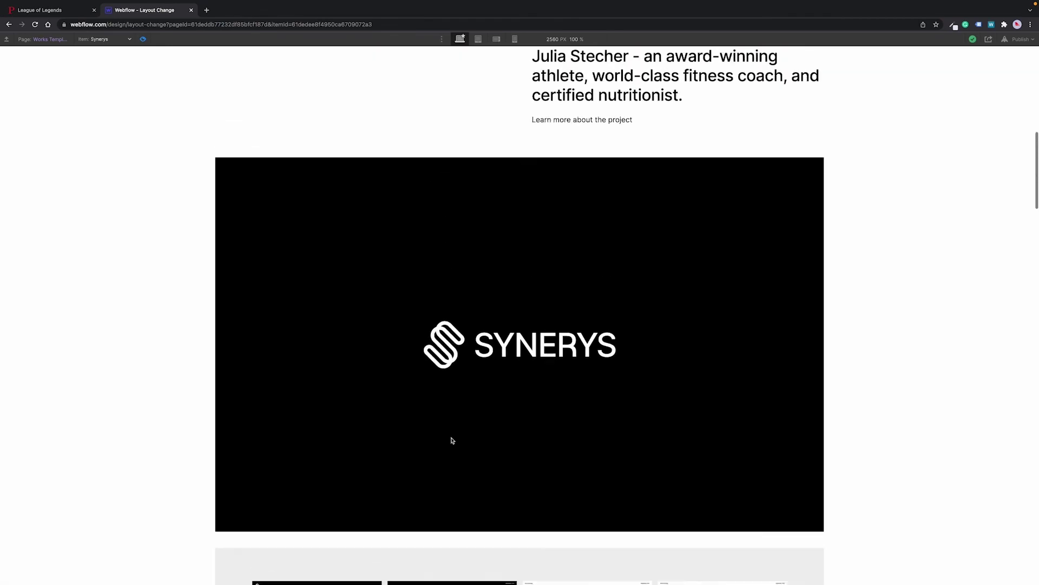
scroll(452, 441, "up", 1)
scroll(452, 441, "up", 1)
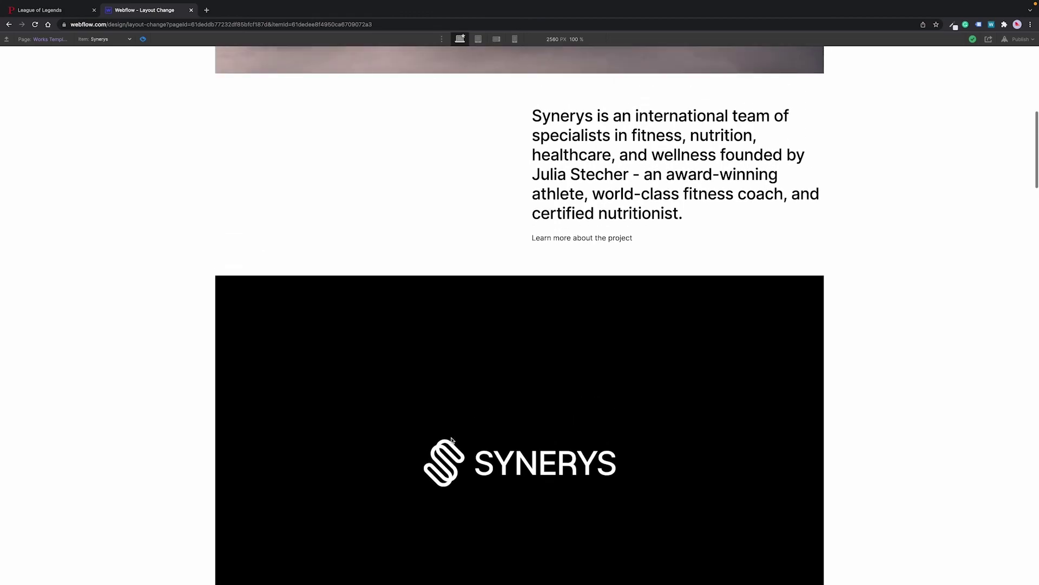